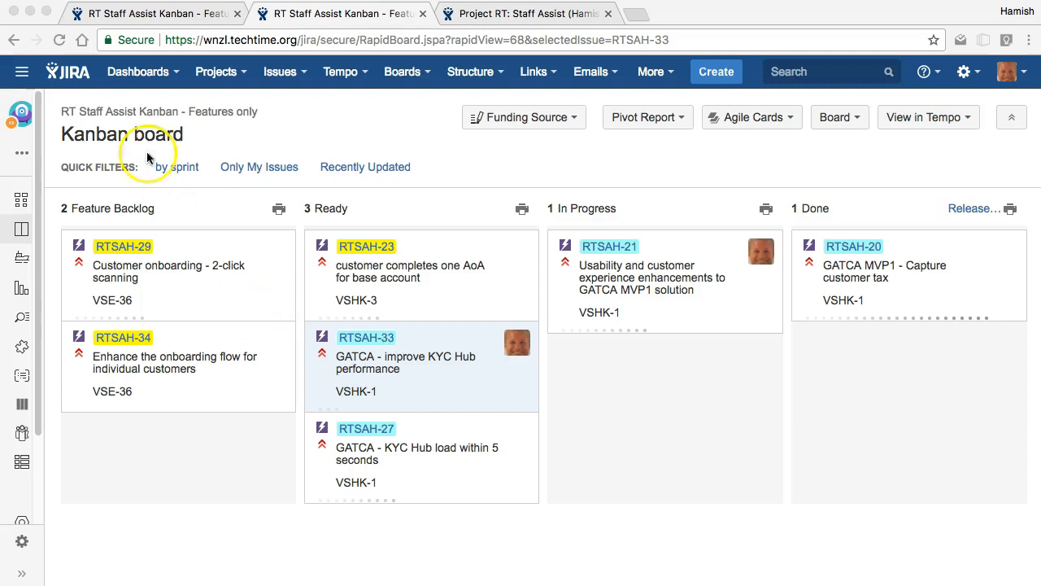
Step: Edit RTSAH-34's description to list the outcomes "reduce number of screens down to 3" and "reduce time to complete average customer is 40 seconds"
left_click(171, 186)
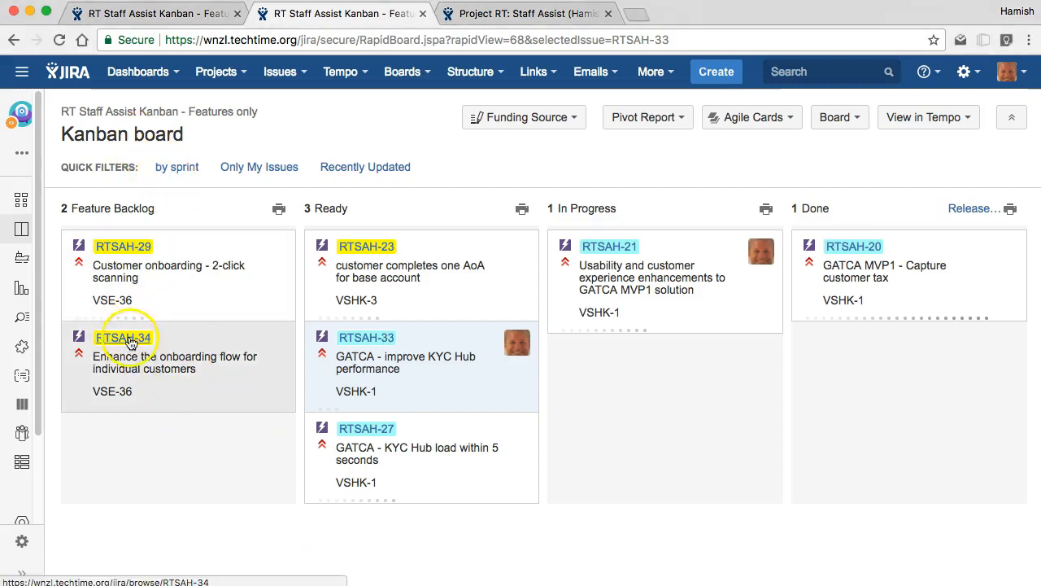
left_click(195, 342)
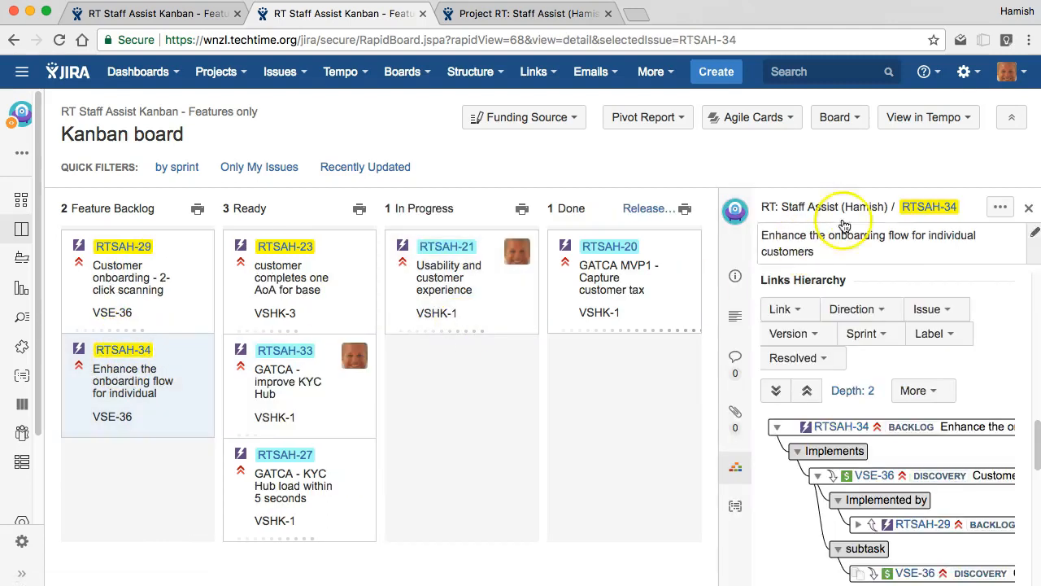
left_click(1000, 207)
left_click(936, 230)
left_click(456, 343)
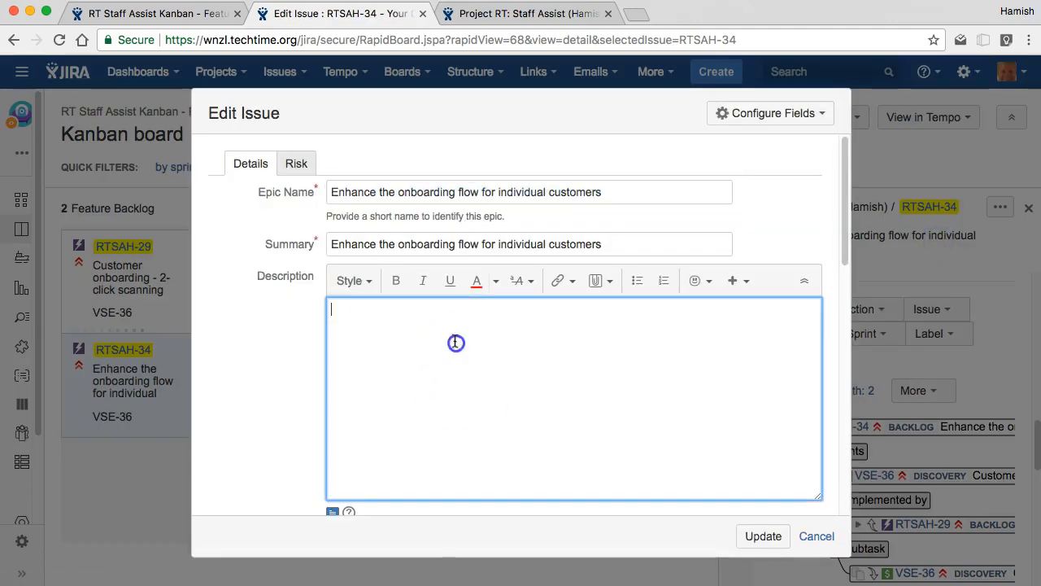
type("Outcomes:")
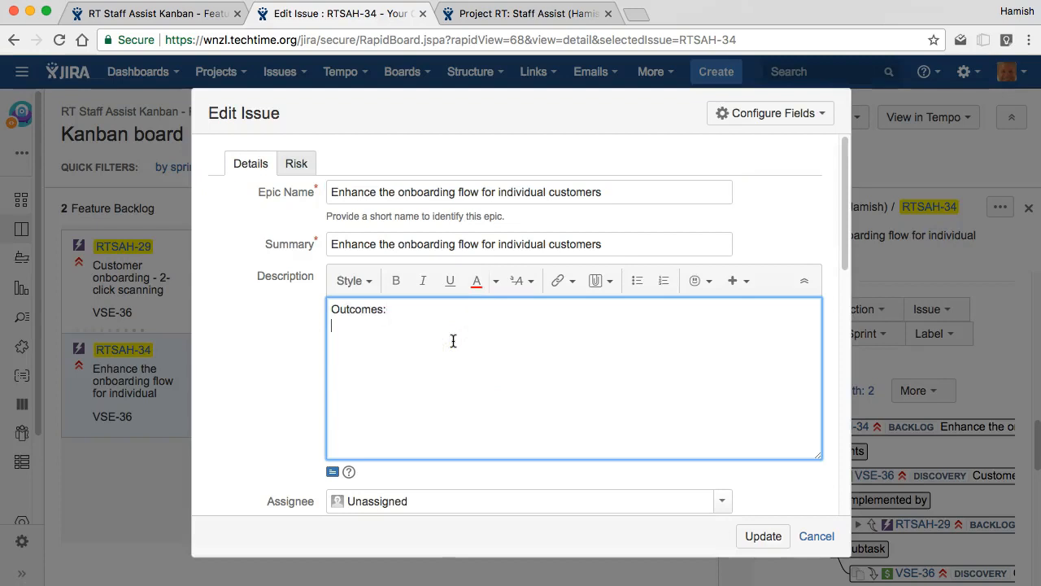
key("ctrl+Return")
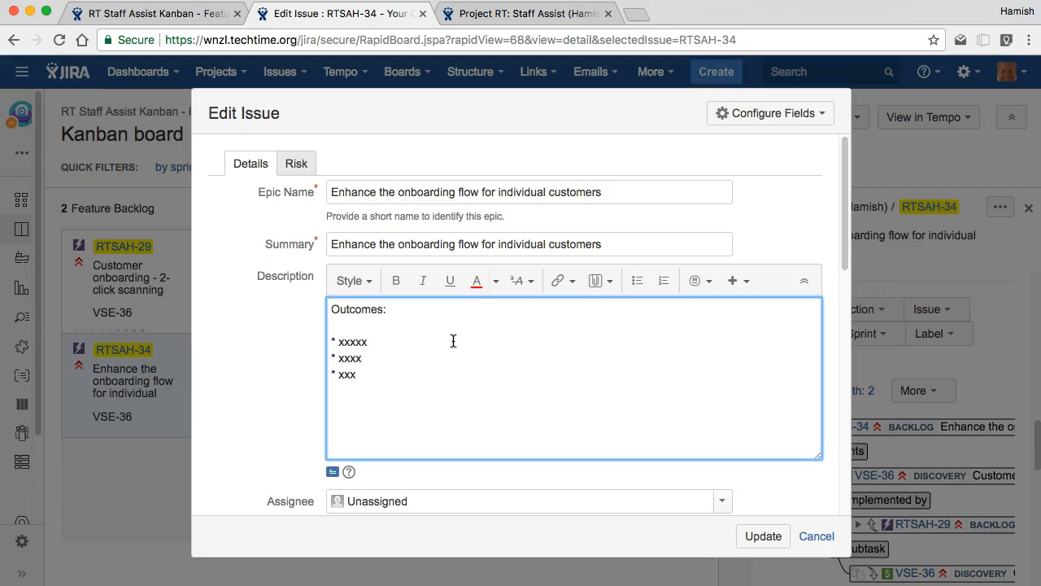
left_click(347, 340)
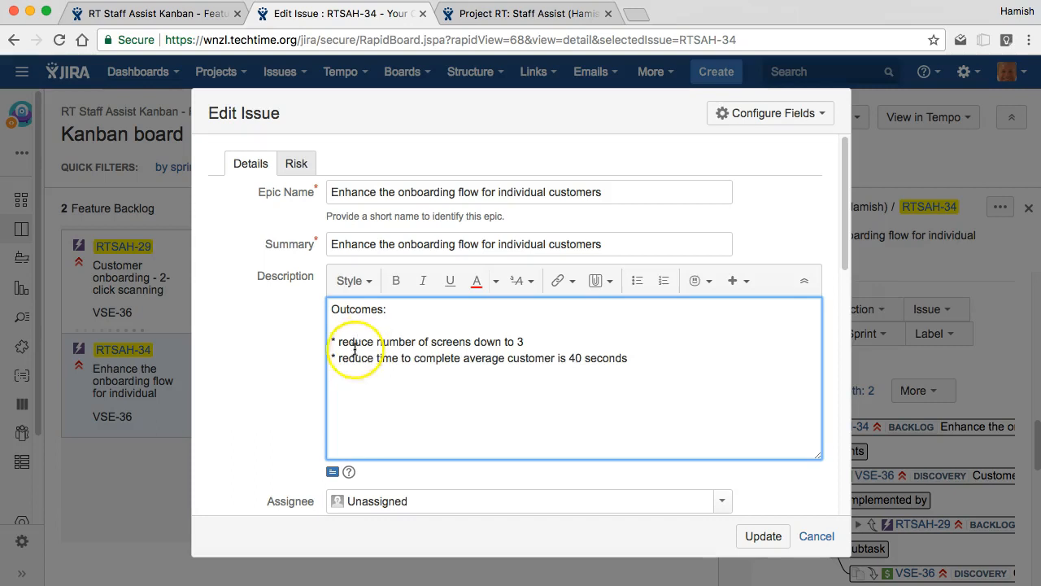
Step: Assign the feature to yourself, set its Program Increment to 18.Q1 and save the issue
scroll(326, 411, "down", 3)
left_click(381, 404)
left_click(406, 460)
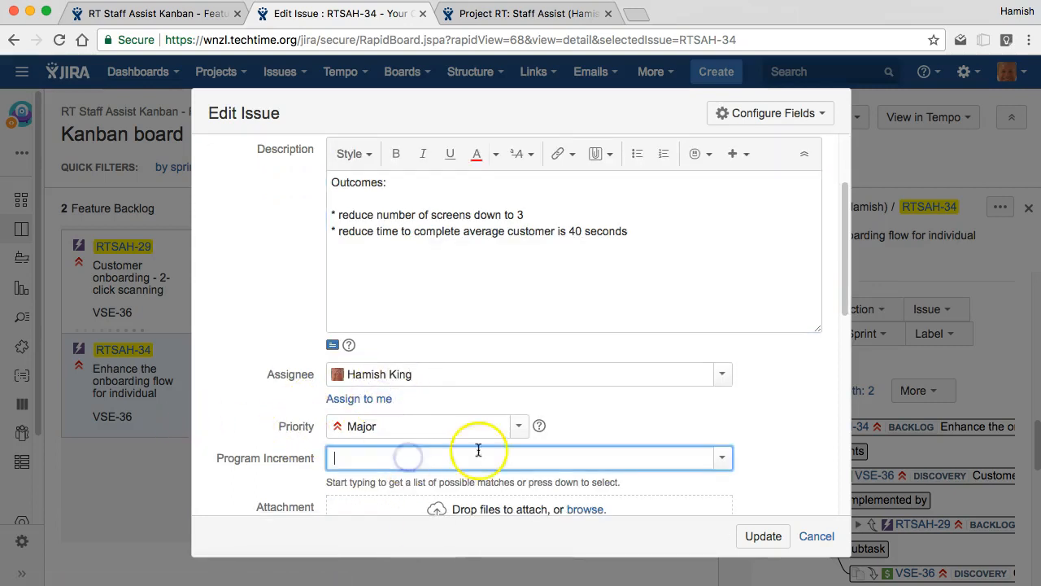
left_click(723, 457)
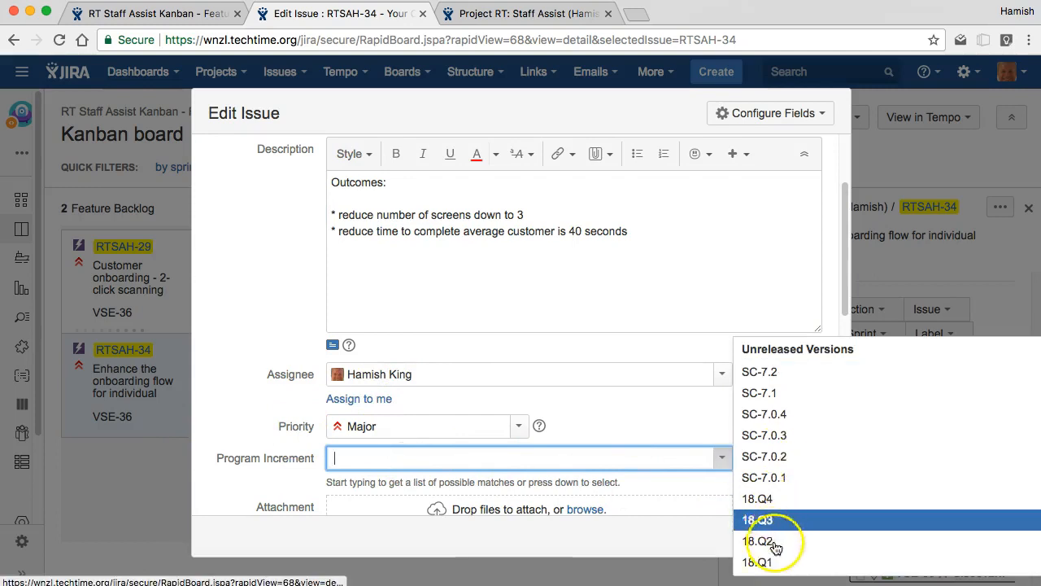
left_click(761, 560)
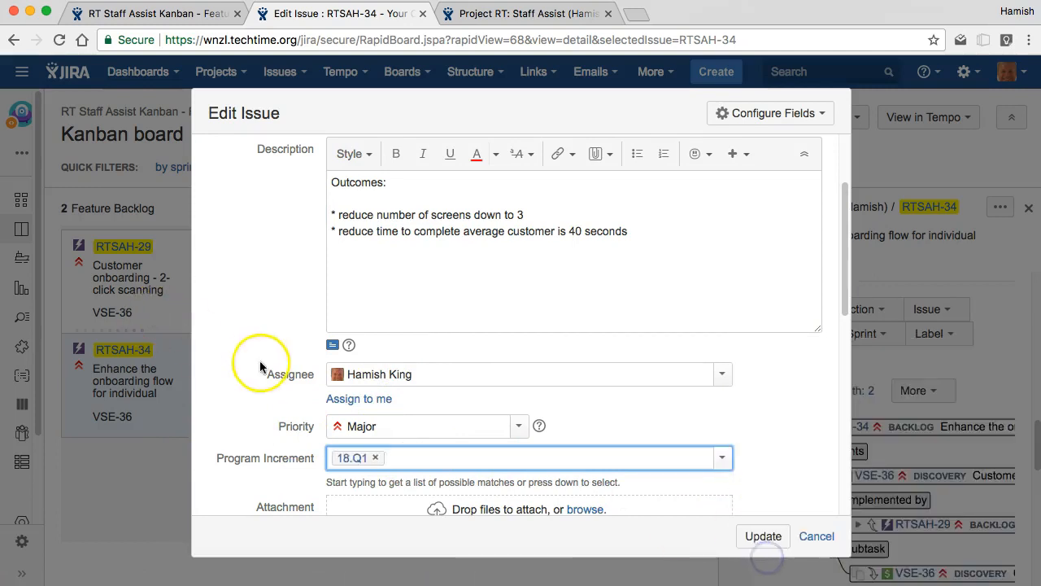
scroll(261, 360, "down", 1)
scroll(309, 410, "down", 2)
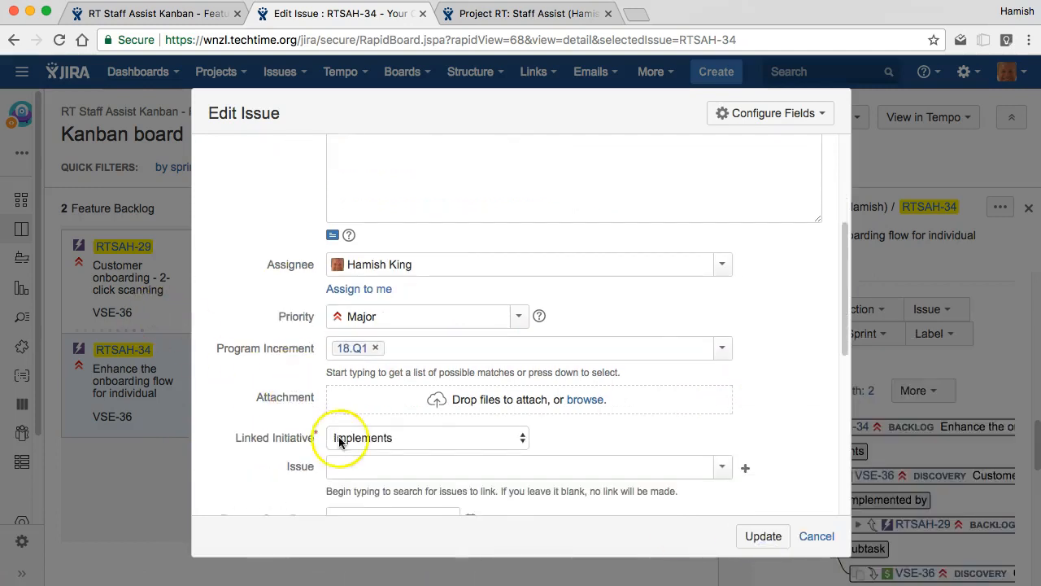
left_click(763, 536)
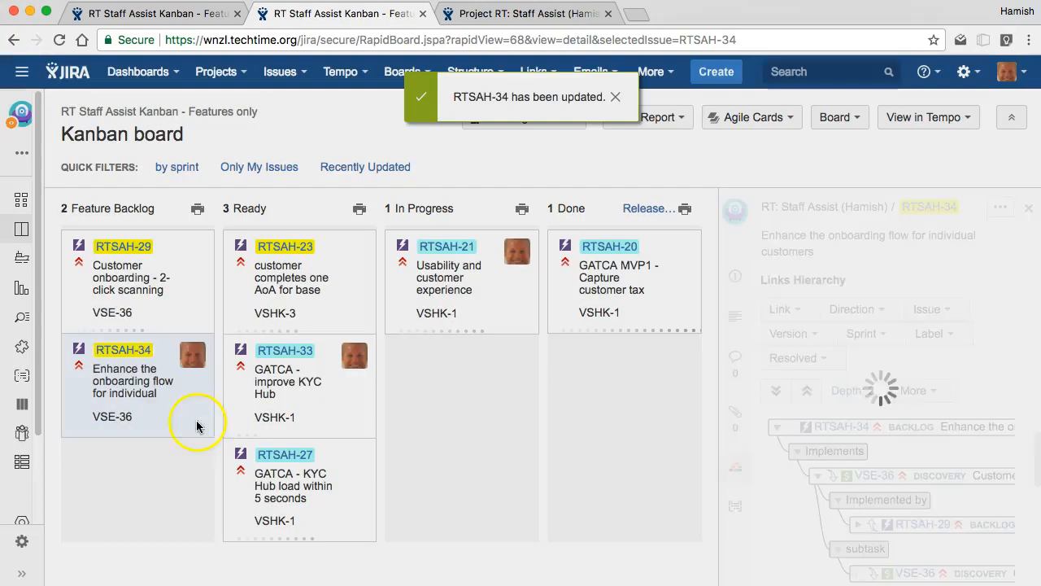
Step: Move RTSAH-34 from the feature backlog to the top of Ready, and on to In Progress
left_click_drag(175, 369, 342, 318)
left_click_drag(301, 512, 299, 267)
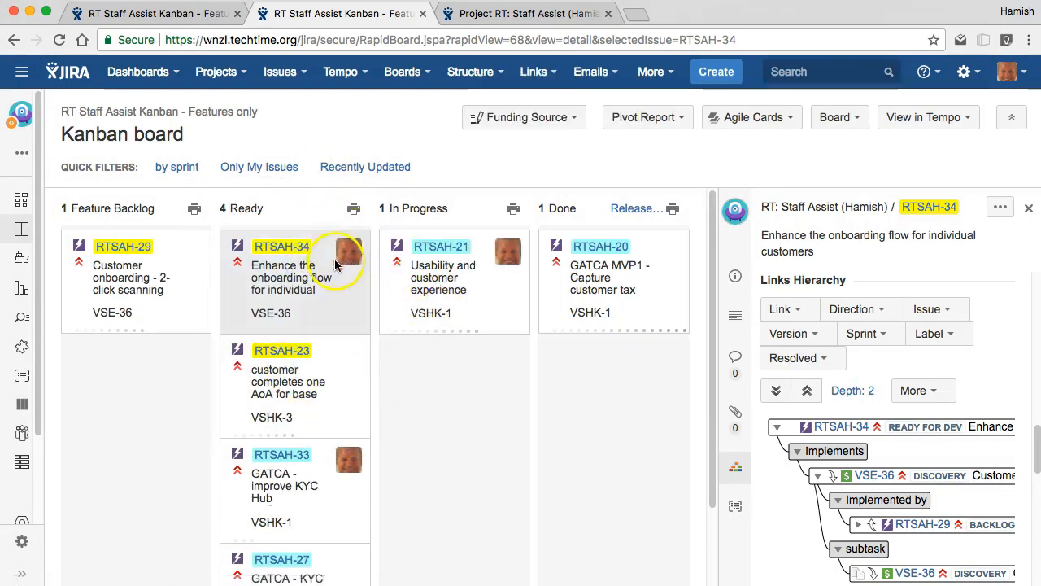
left_click(1029, 208)
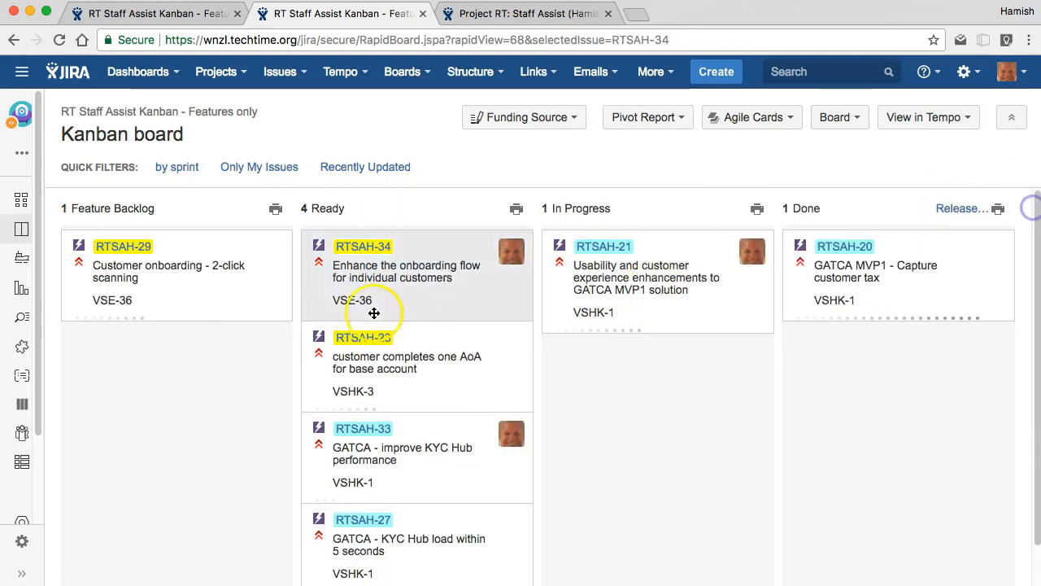
left_click_drag(491, 263, 712, 263)
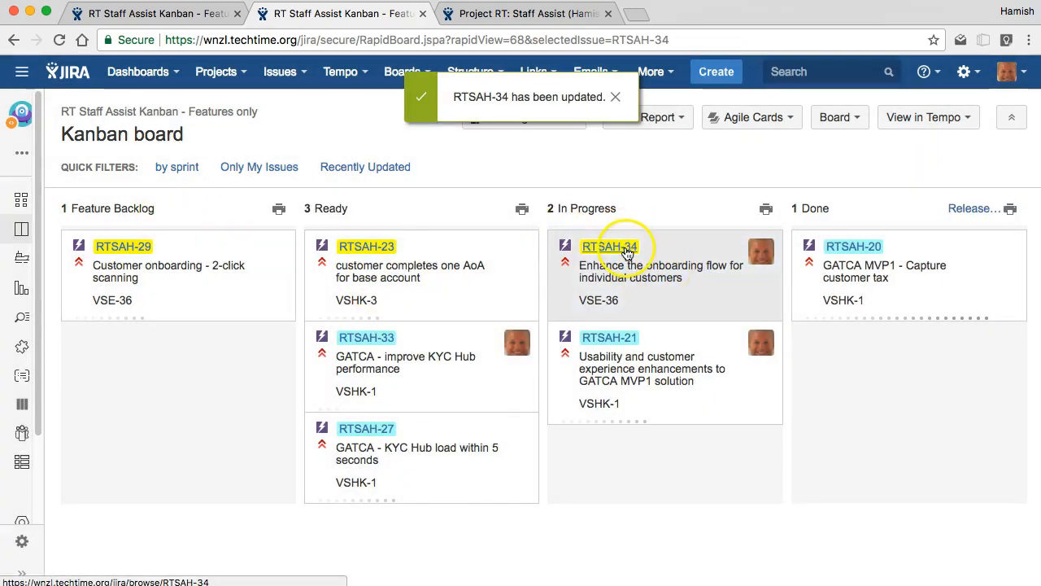
Step: Open the user story map from the RT Staff Assist Kanban board and switch to it
left_click(20, 198)
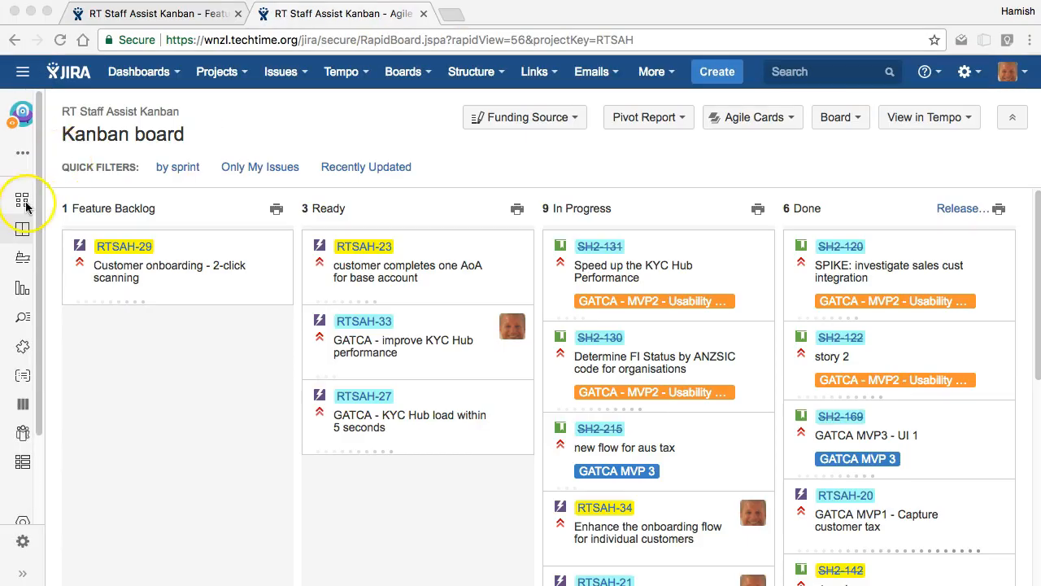
left_click(22, 199, "super")
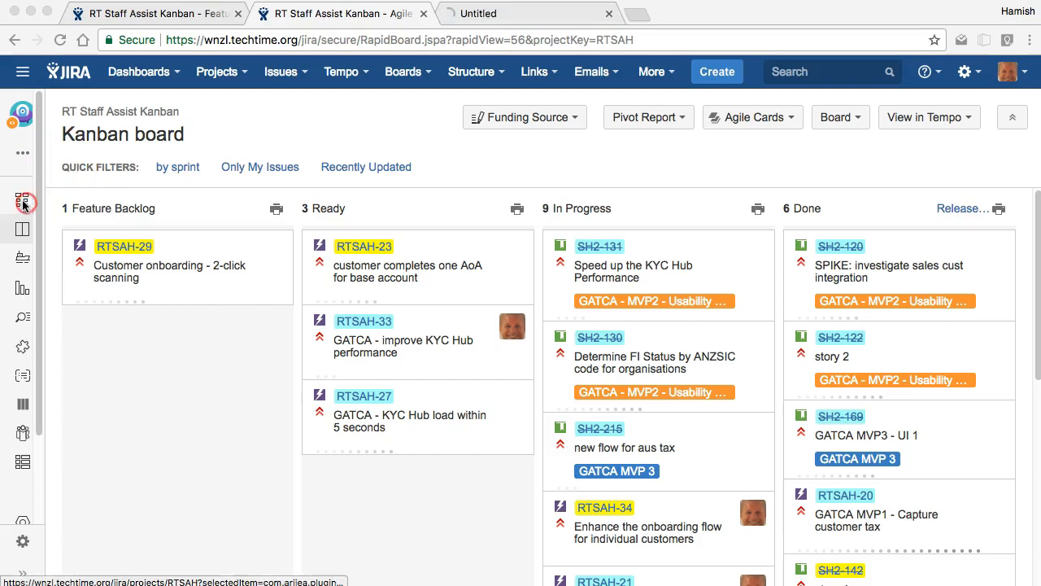
left_click(462, 23)
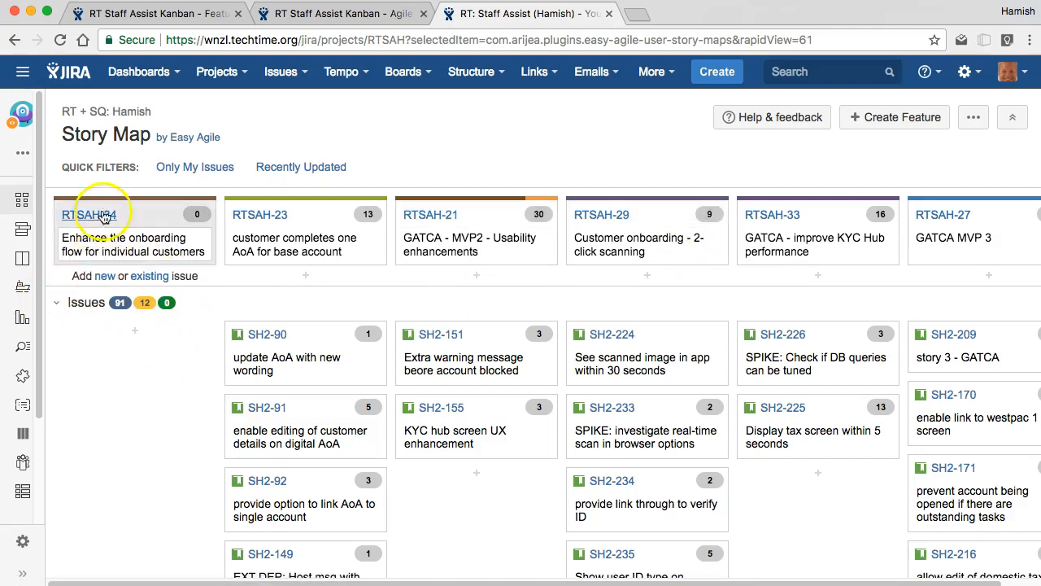
Step: Start a new story with the summary "story 1" under RTSAH-34, with creating another enabled
left_click(105, 276)
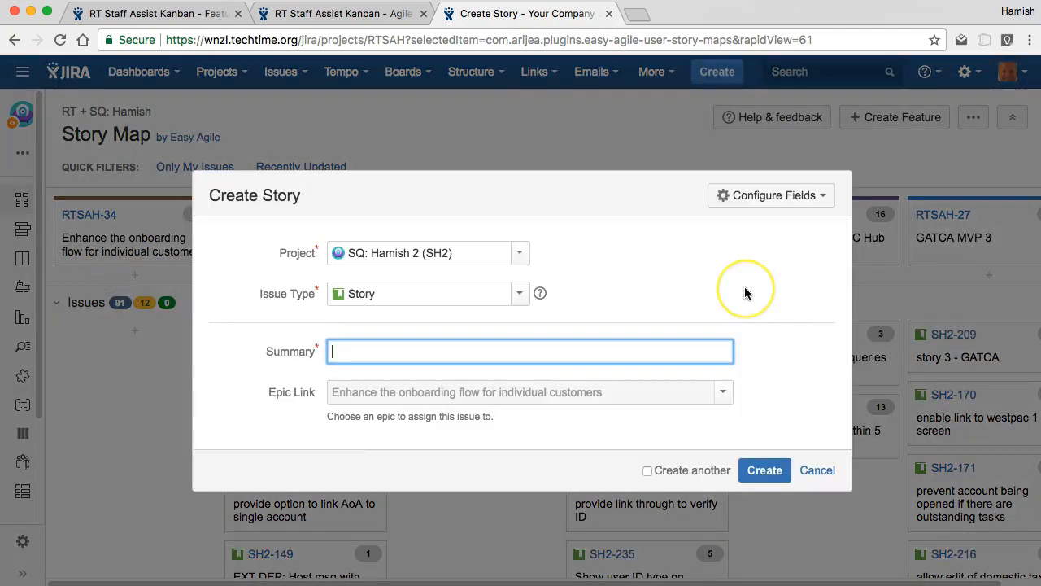
type("sto")
left_click(649, 470)
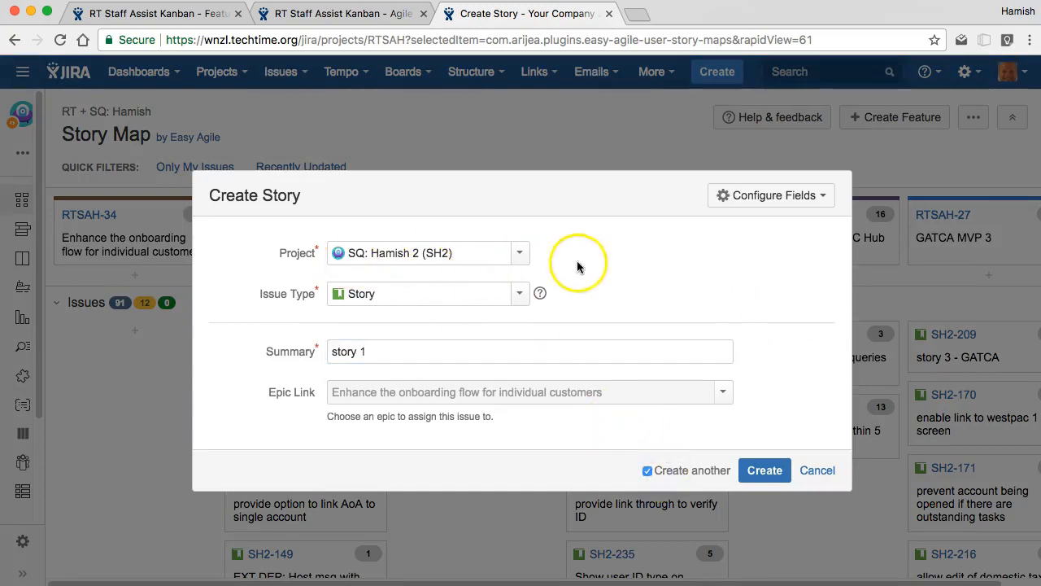
Step: Look through the available projects for the new story, filtering them by "sq:"
left_click(522, 257)
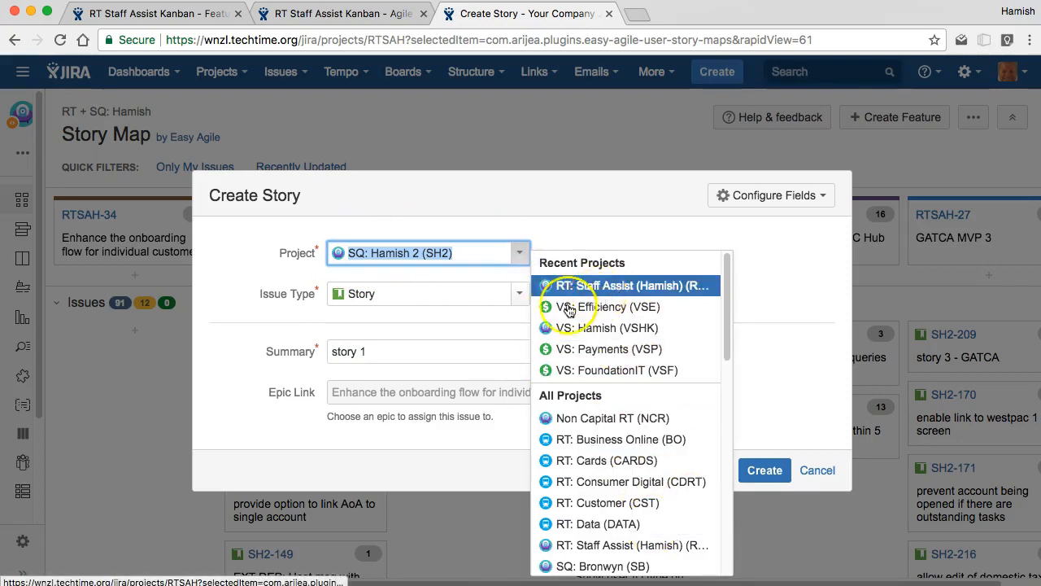
scroll(619, 358, "down", 10)
scroll(541, 480, "down", 2)
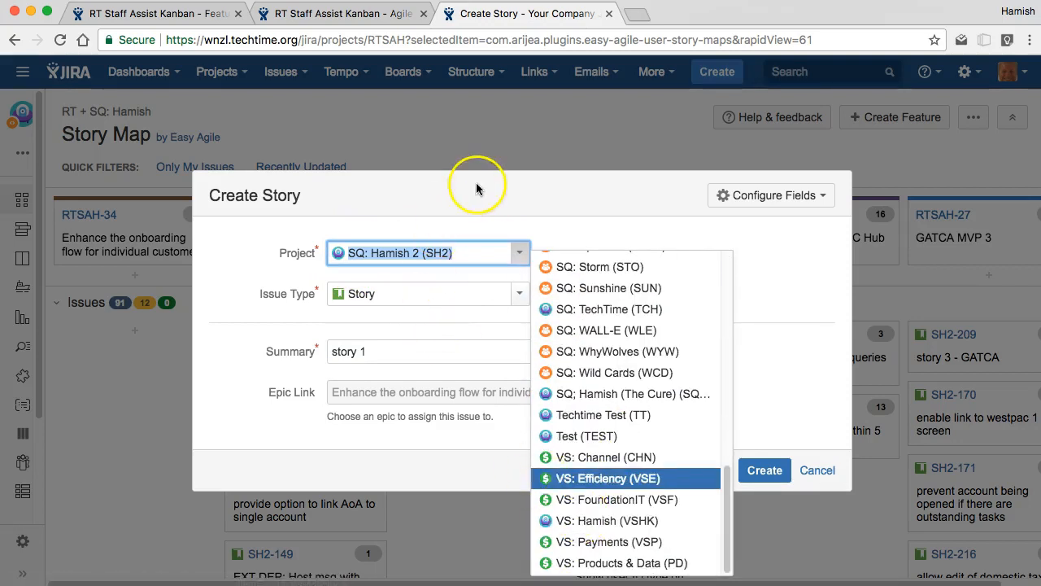
type("sq:")
scroll(651, 488, "up", 3)
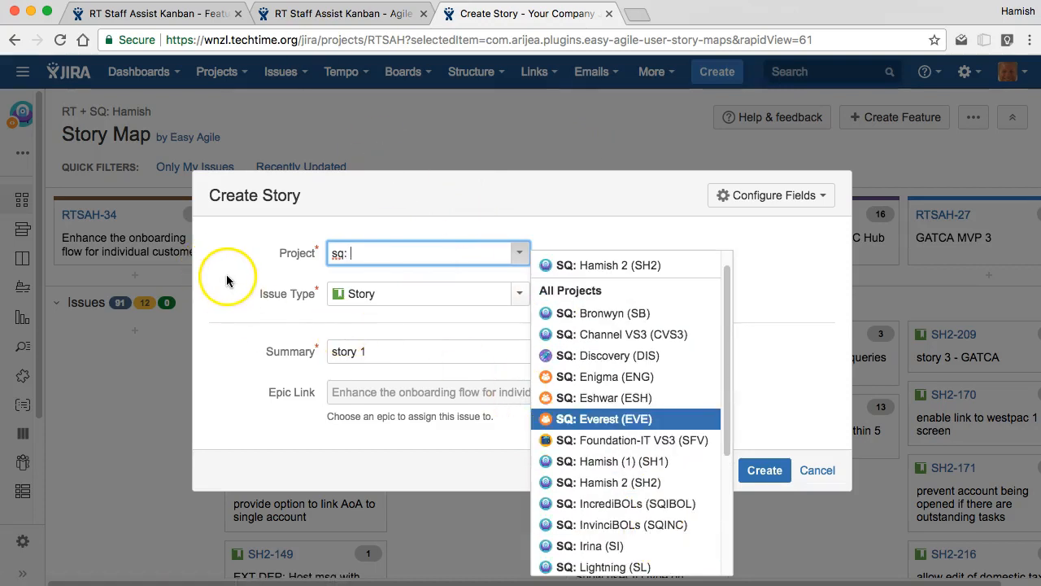
left_click(274, 304)
Step: Create story 1, and add "story 2", "story 3" and "story 4" under the same feature
left_click(763, 472)
type("stor")
left_click(752, 527)
type("story 3")
left_click(765, 529)
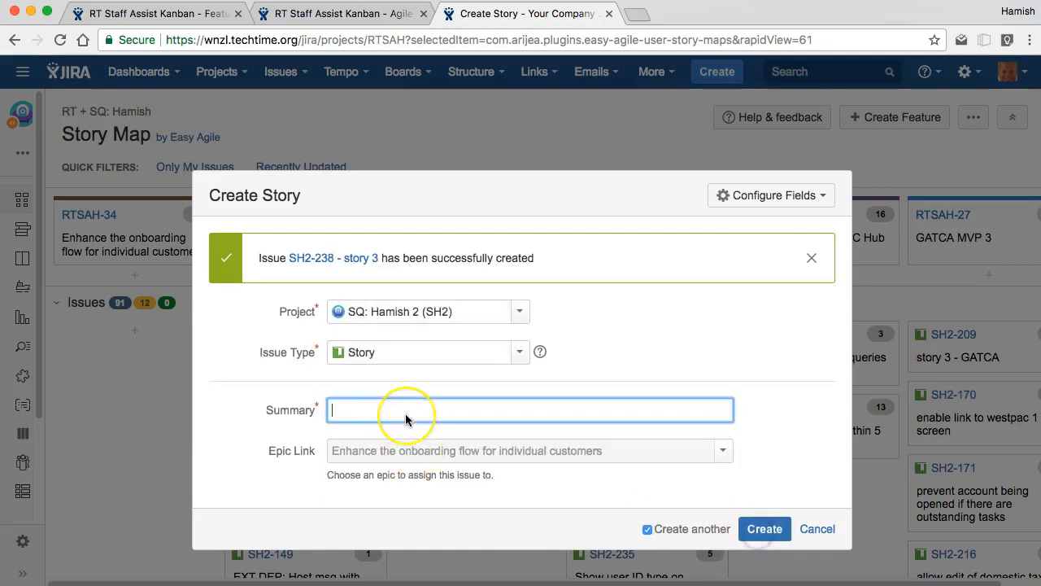
type("story 4")
left_click(761, 539)
left_click(714, 531)
left_click(763, 528)
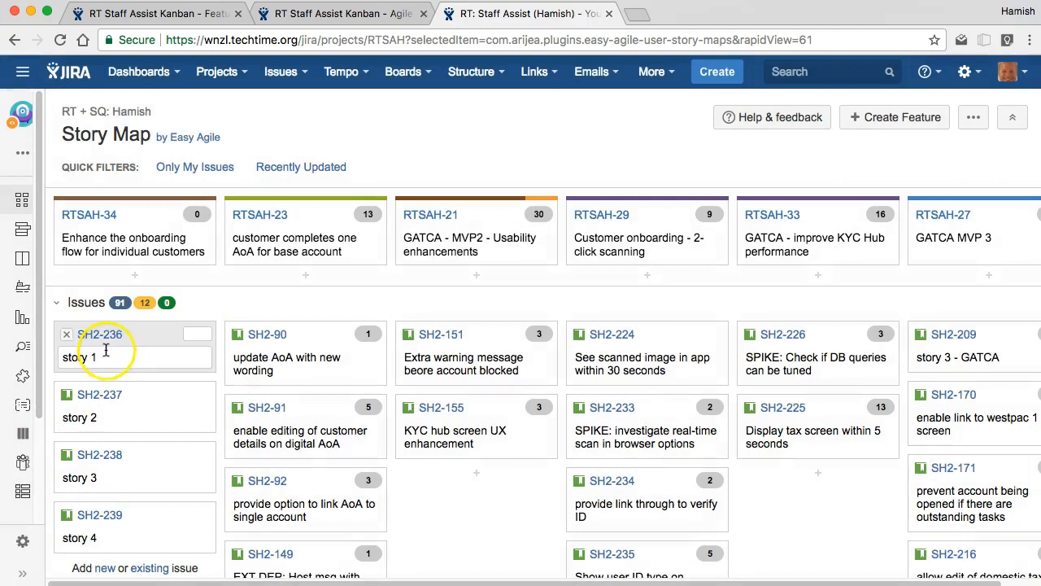
Step: Set the estimates of story 1 to 2, story 2 to 3, story 3 to 5 and story 4 to 1
left_click(195, 336)
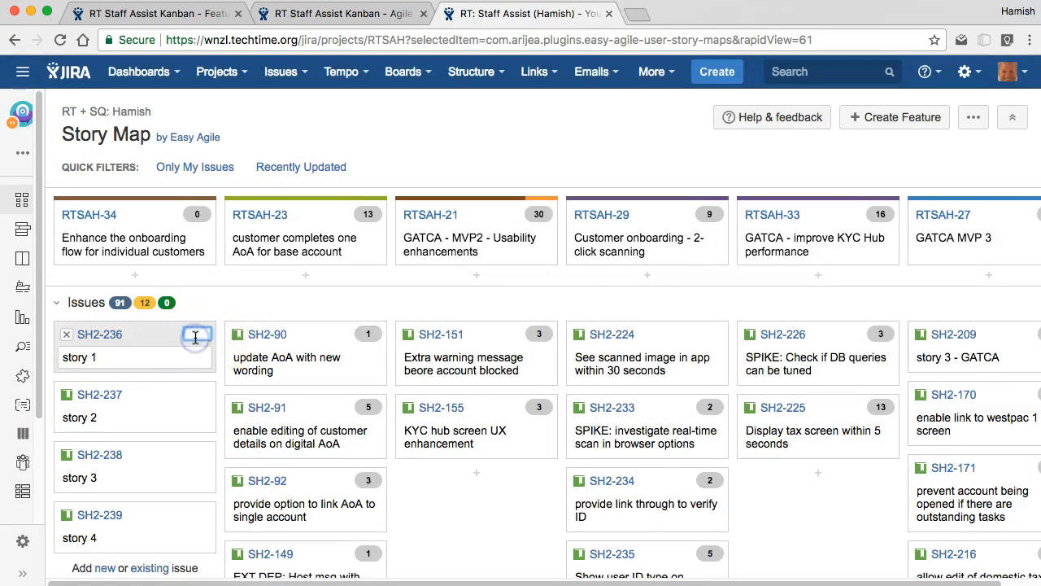
type("2")
left_click(198, 395)
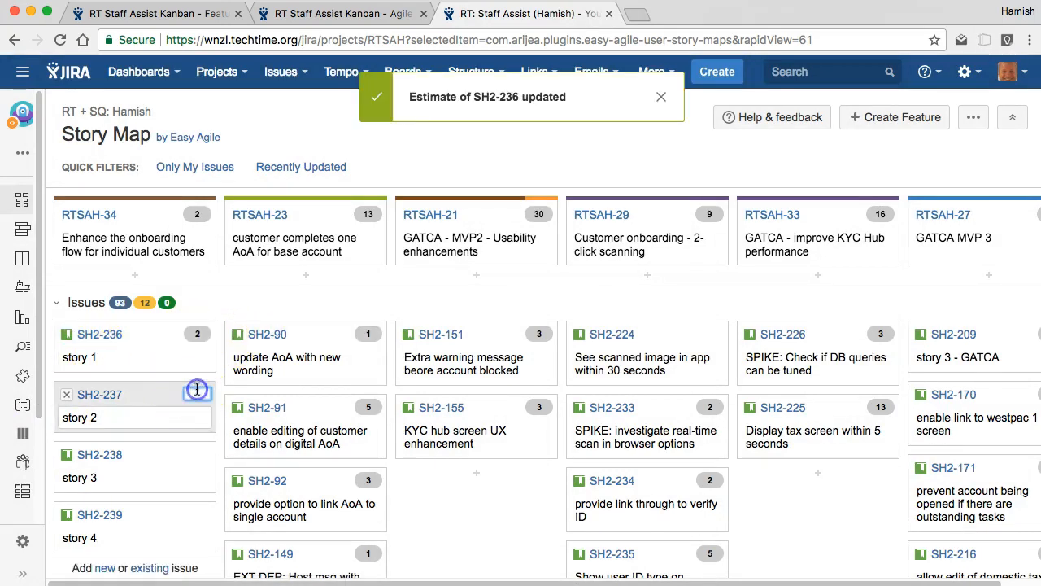
type("3")
left_click(200, 456)
type("5")
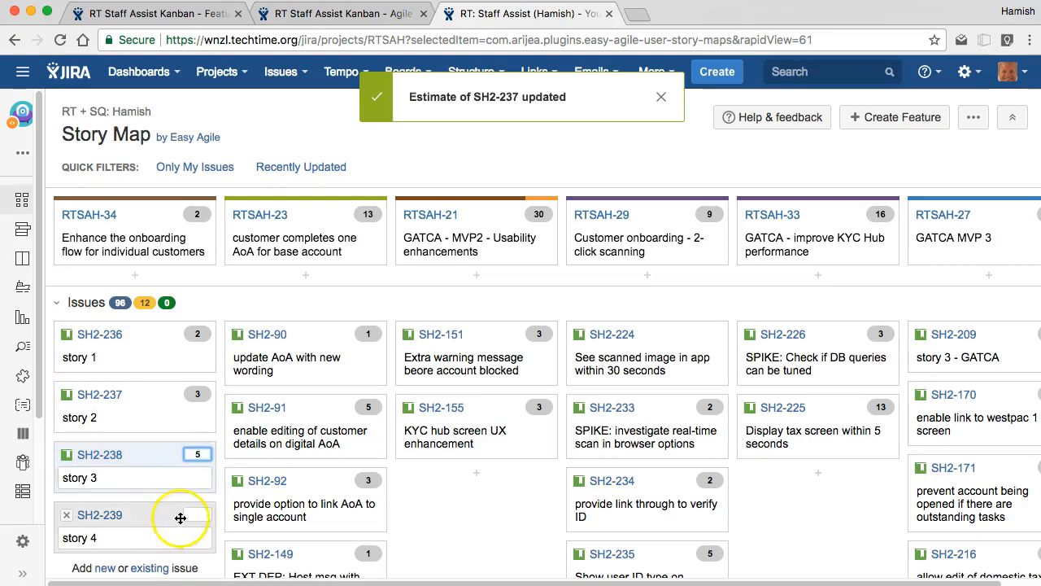
left_click(189, 517)
type("1")
left_click(163, 477)
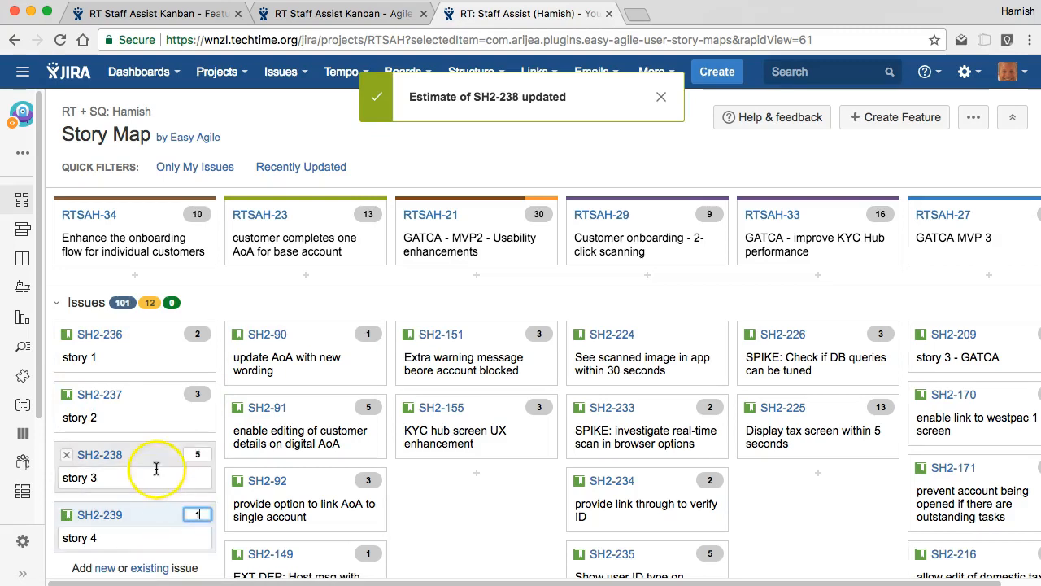
Step: Create a story under RTSAH-34 with the summary "EXT DEP: integration msg with tax details"
scroll(148, 445, "up", 2)
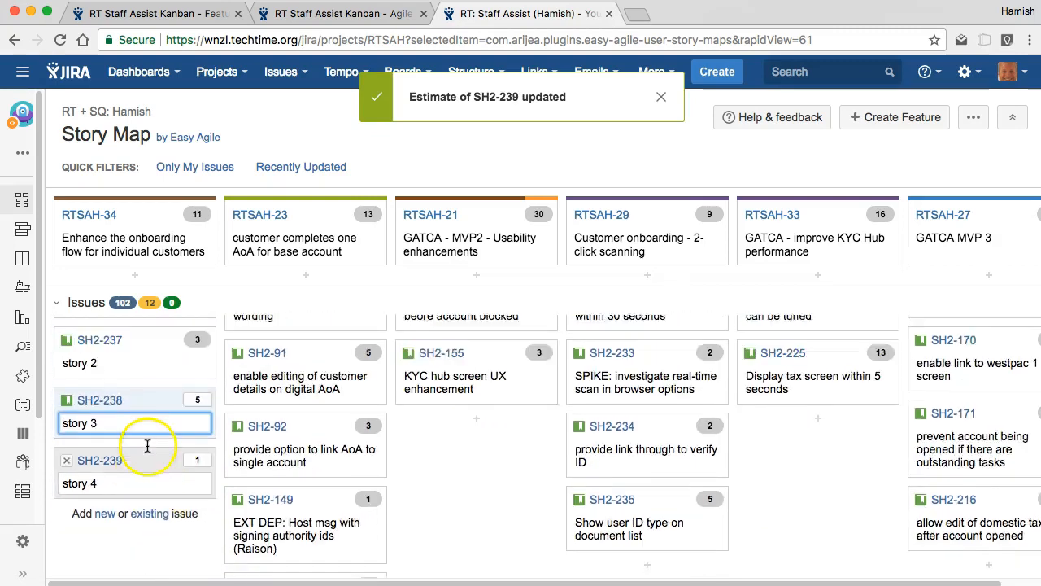
scroll(139, 525, "down", 1)
left_click(106, 528)
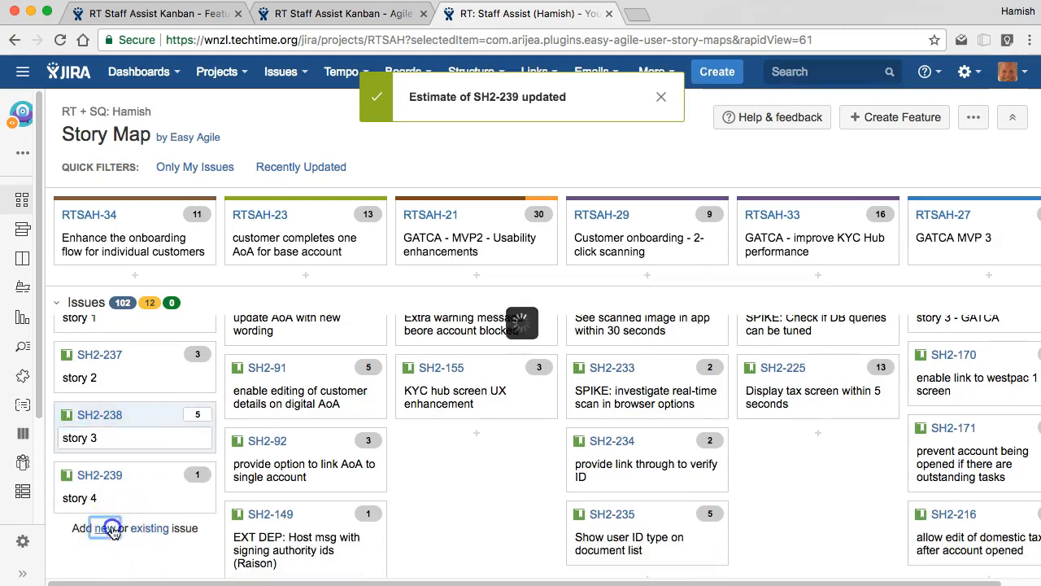
type("D")
key("BackSpace")
type("EXT DEP:")
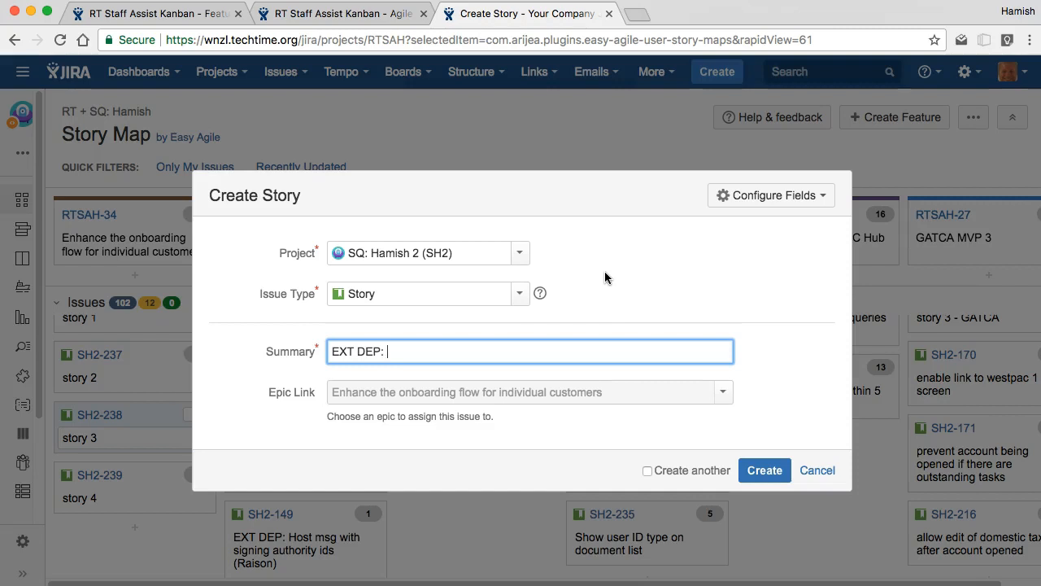
type(" integration msg iw")
key("BackSpace")
key("BackSpace")
type("with")
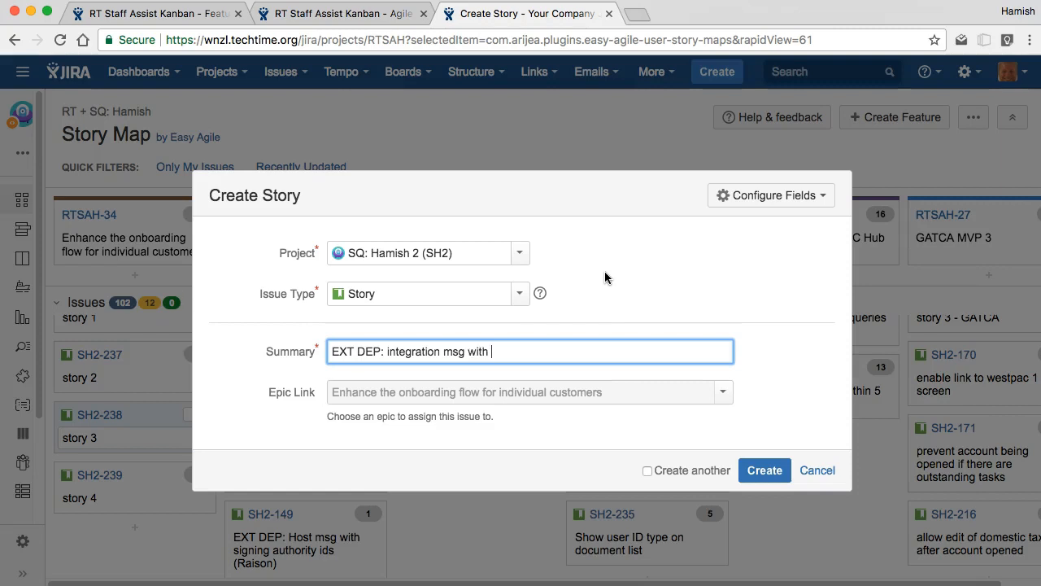
type(" tax details")
left_click(763, 472)
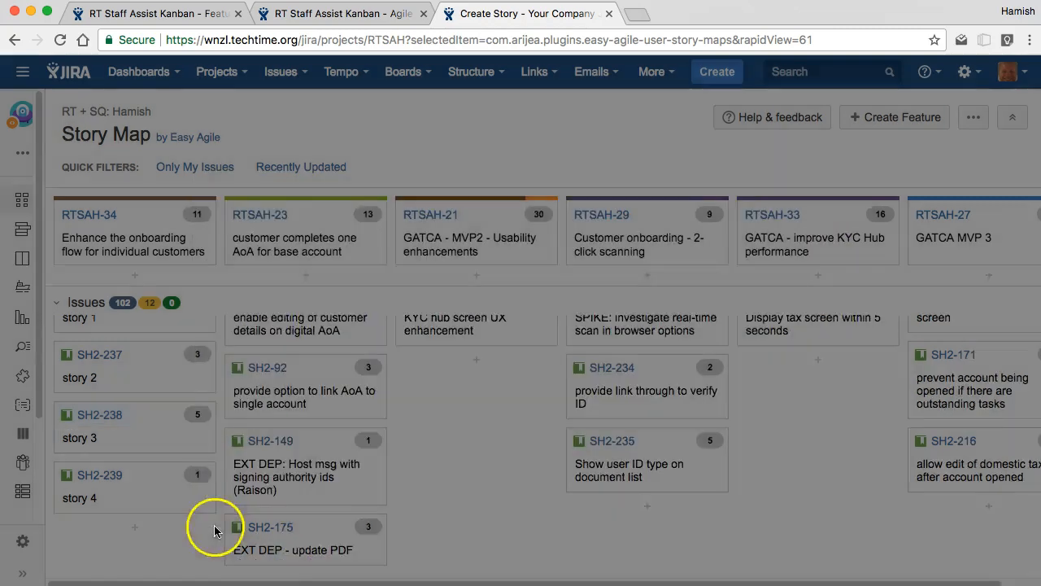
Step: Try to move the external dependency story below story 1 in the RTSAH-34 column
scroll(133, 458, "up", 3)
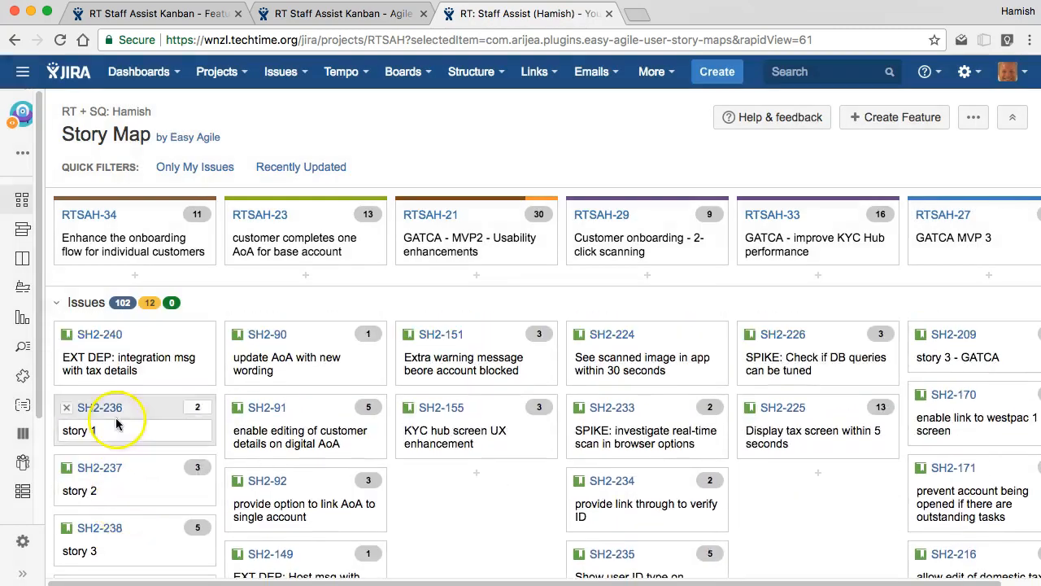
left_click_drag(144, 337, 135, 400)
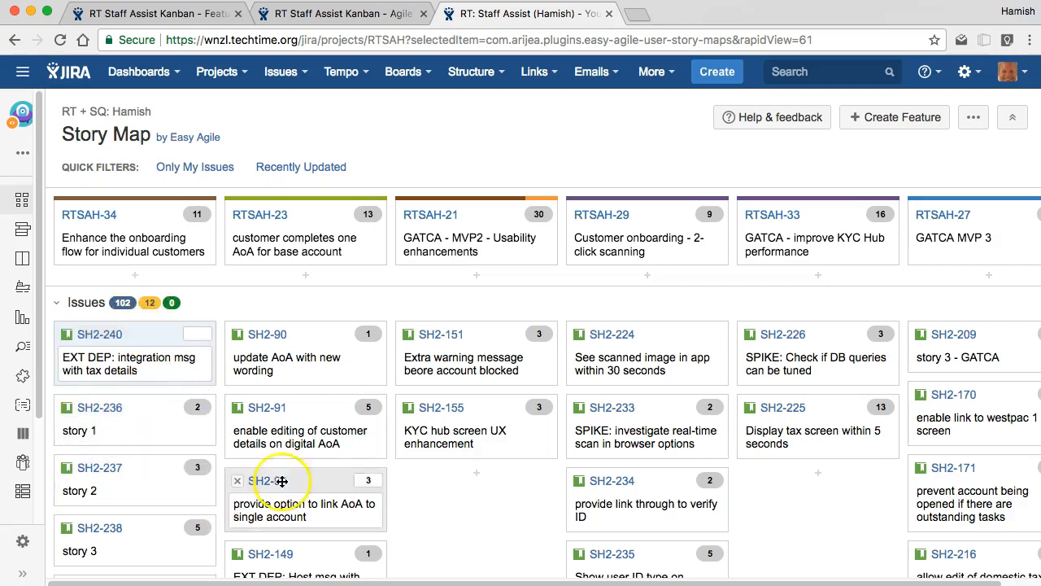
Step: Show the story map with sprint swimlanes and schedule story 1 of RTSAH-34 into sprint Q1 S5
left_click(973, 117)
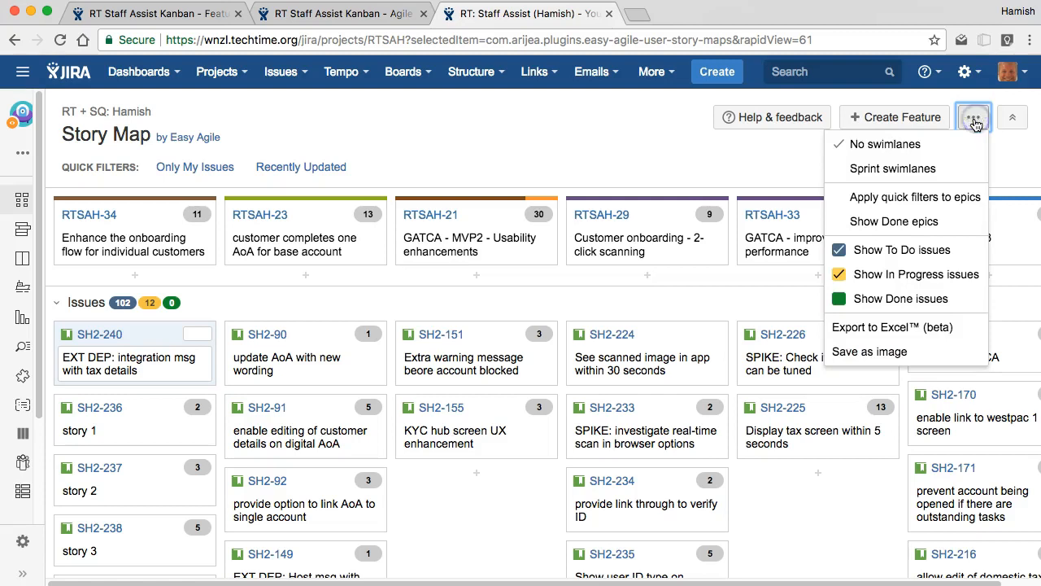
left_click(890, 169)
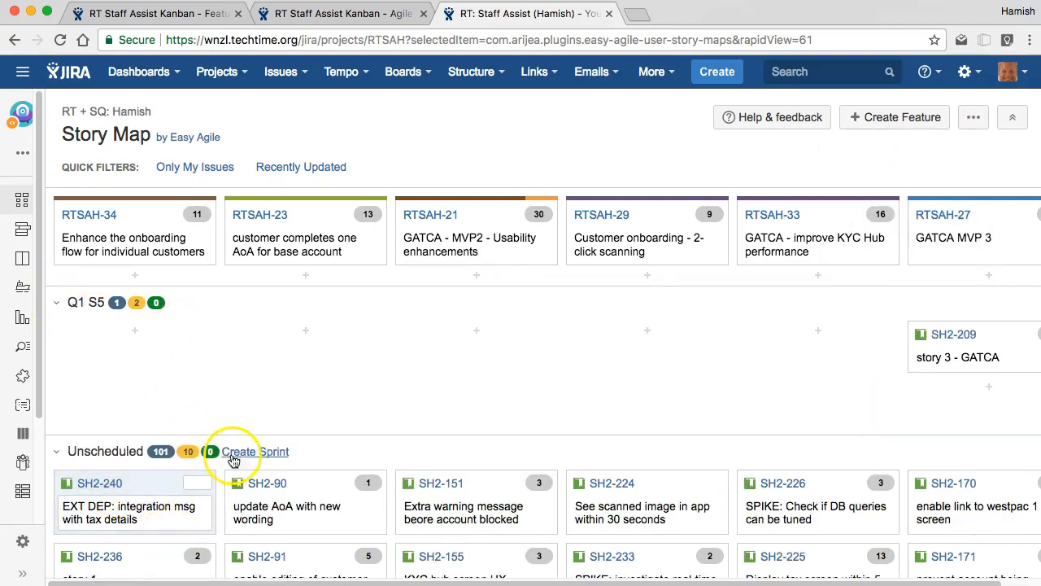
scroll(154, 555, "down", 1)
left_click_drag(144, 525, 126, 329)
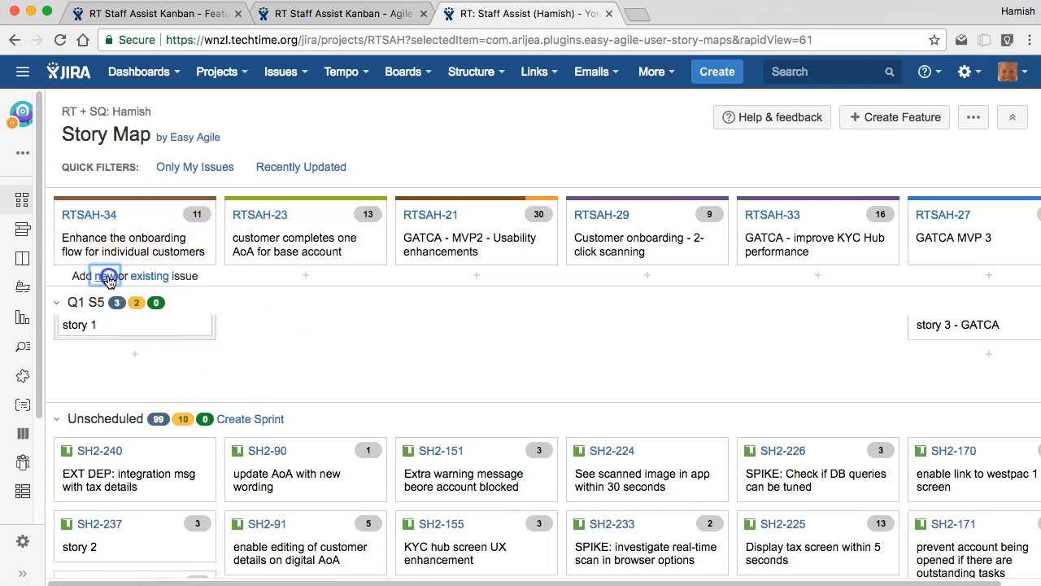
Step: Start a new story under RTSAH-34 with the summary "DEP: Integration with sales customer for tax details"
left_click(106, 275)
type("IN")
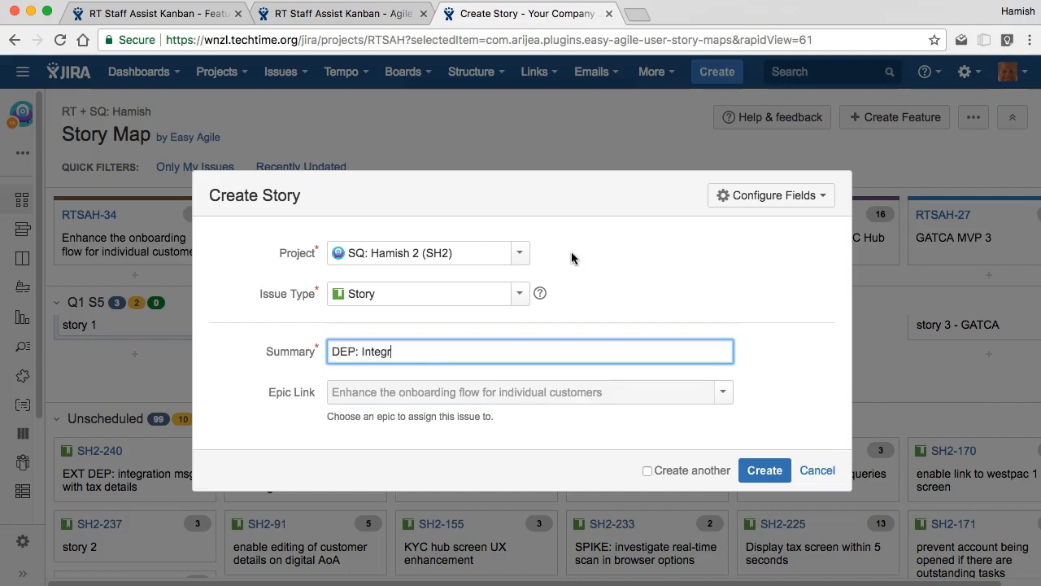
type("with sales csutomer")
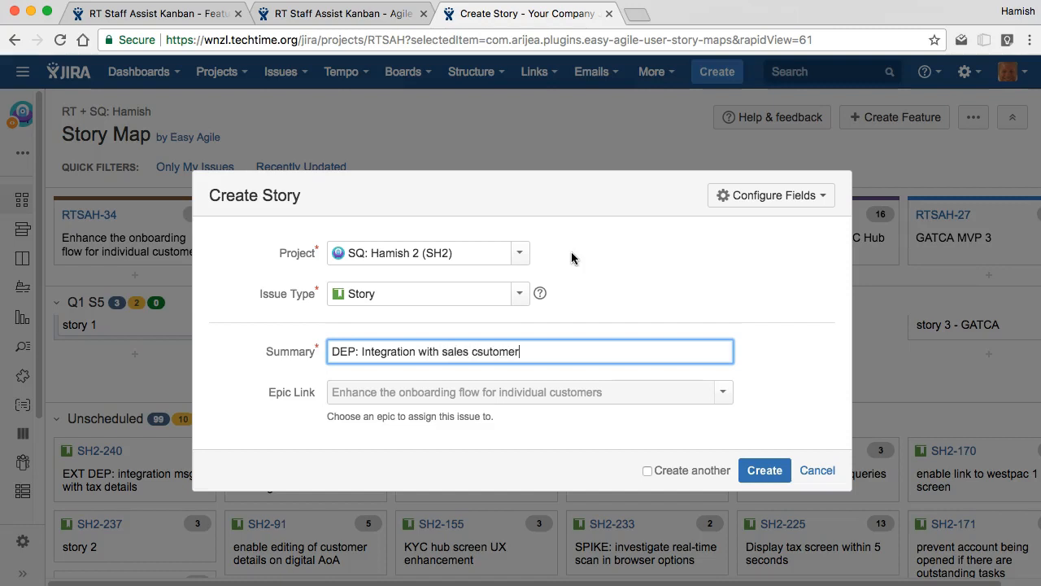
key("shift+super+Left")
key("Right")
key("alt+shift+Left")
type("customer for tax detials")
key("BackSpace")
key("BackSpace")
key("BackSpace")
key("BackSpace")
type("ails")
key("Left")
key("Left")
type("u")
key("BackSpace")
Step: Assign the new dependency story to the SQ: Everest (EVE) project and create it
left_click(472, 255)
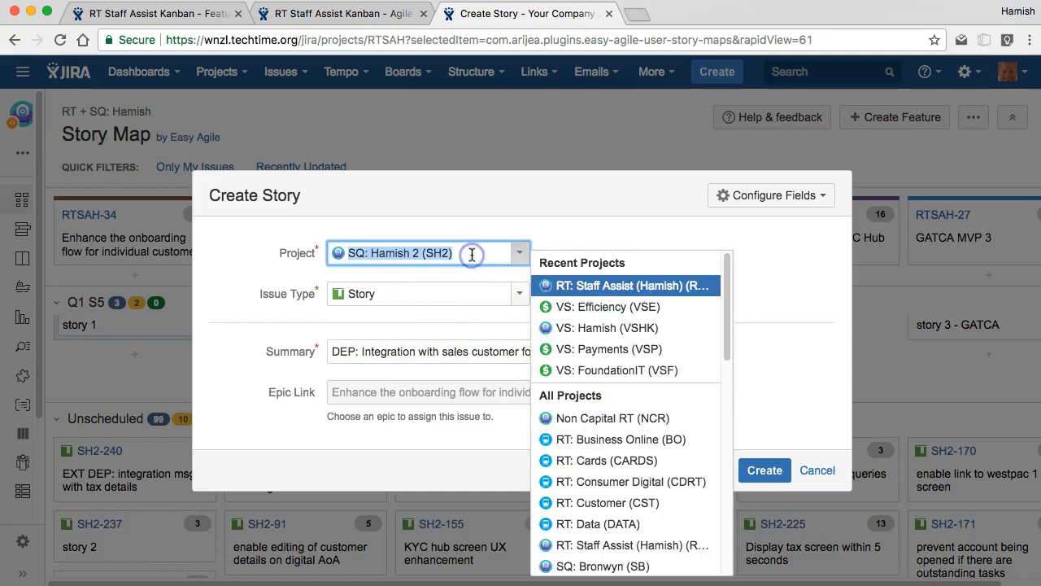
type("sq:")
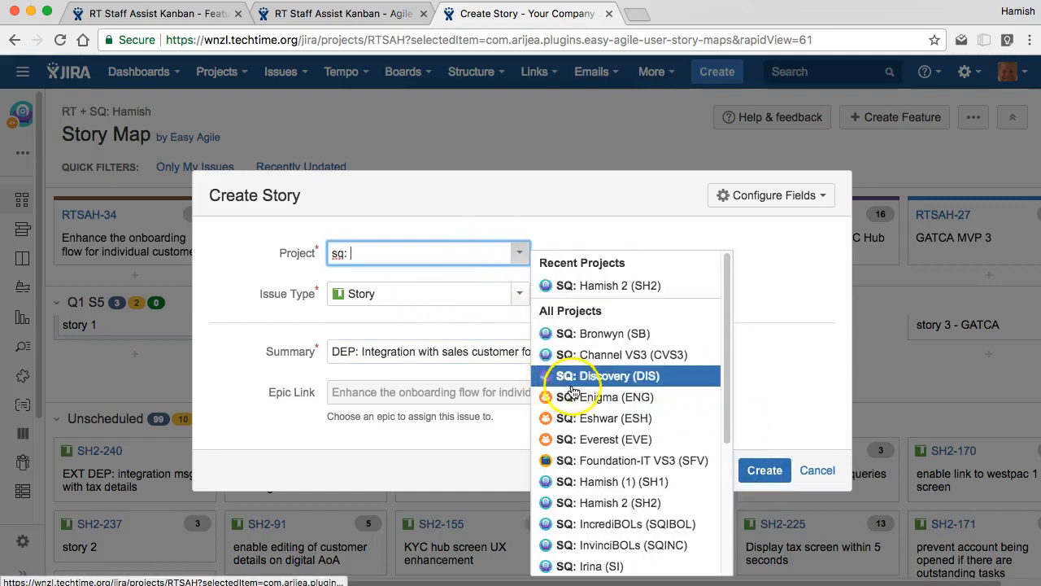
left_click(601, 440)
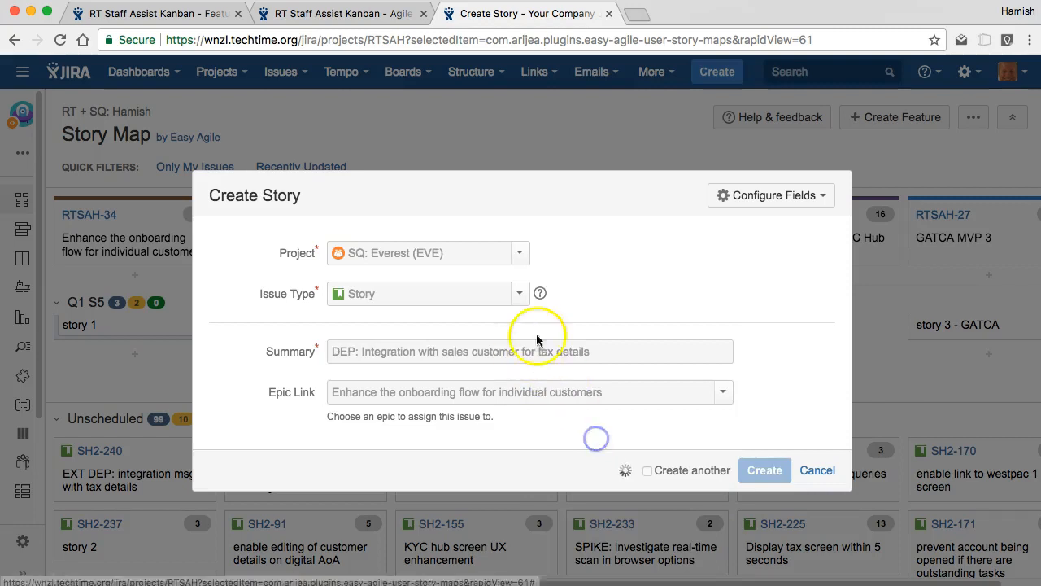
left_click(763, 471)
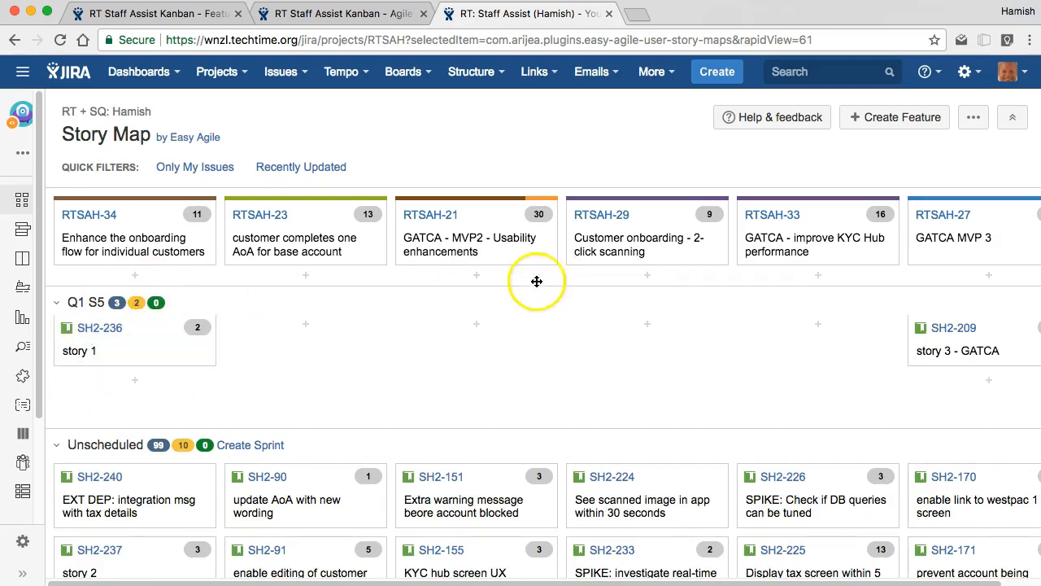
Step: Open story 1 (SH2-236) and examine its sprint, epic link and links hierarchy
left_click(105, 329, "super")
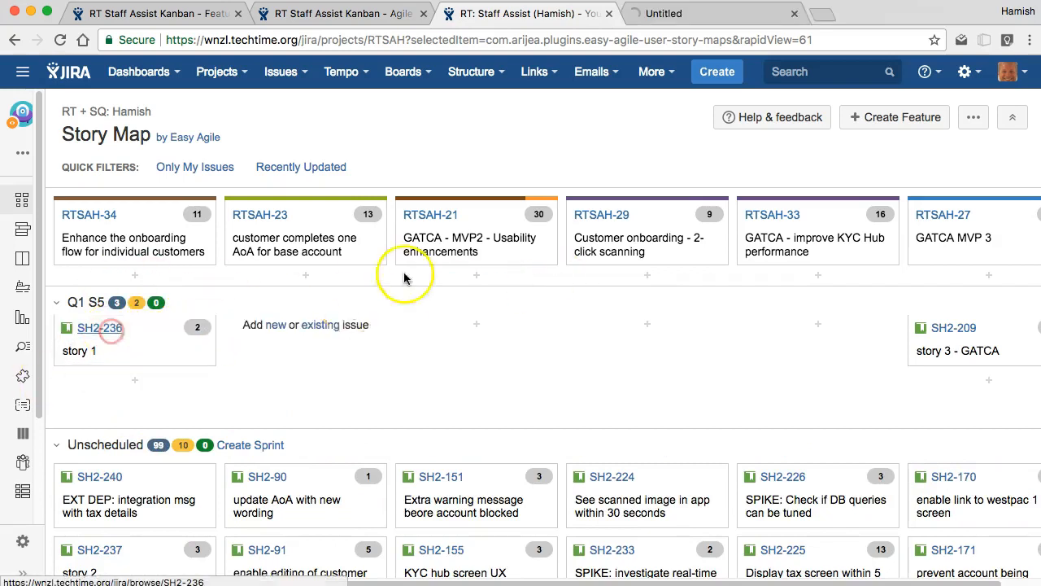
left_click(669, 15)
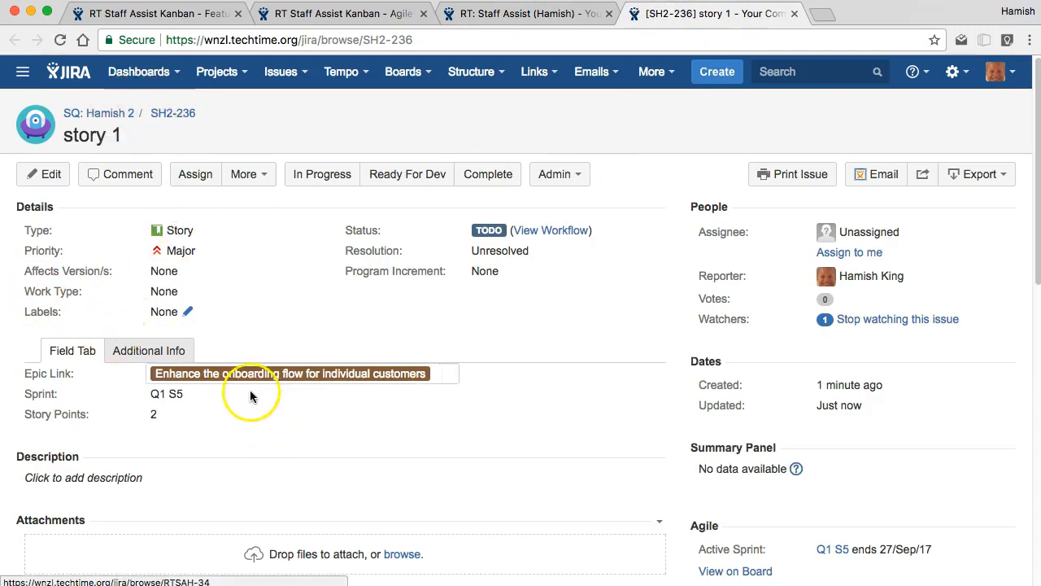
left_click(540, 27)
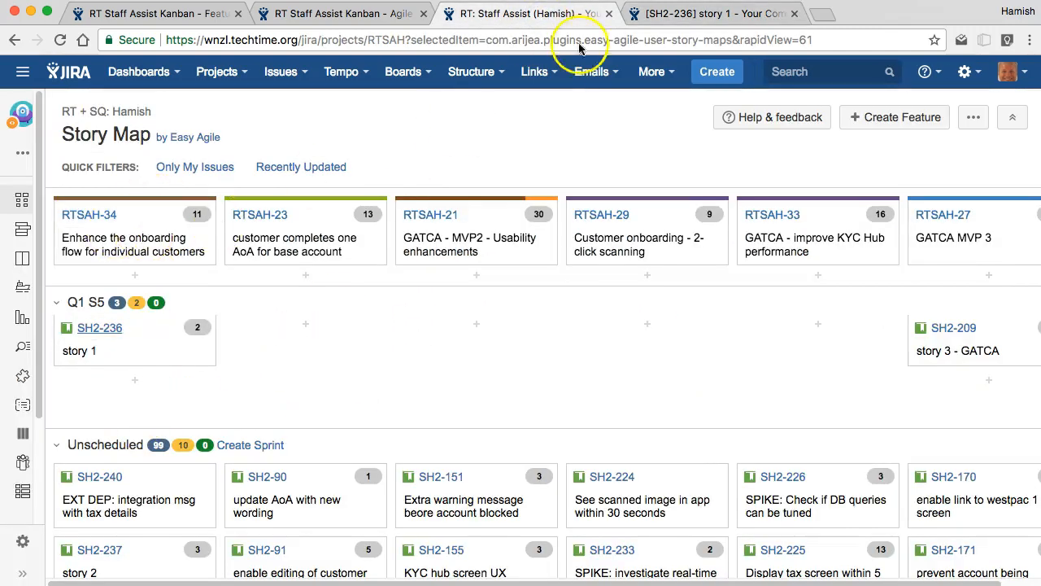
left_click(683, 14)
scroll(105, 376, "down", 10)
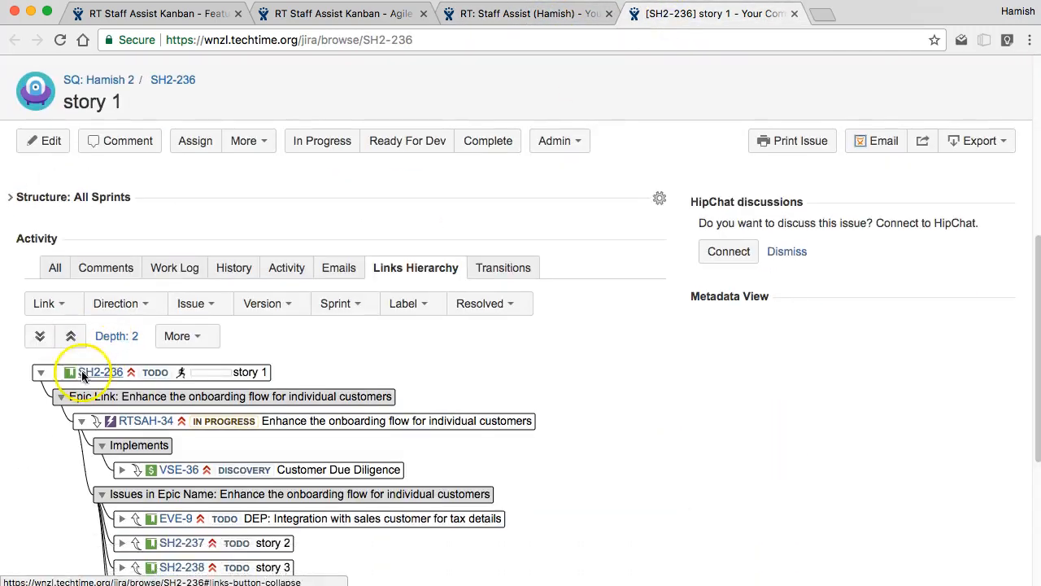
scroll(143, 413, "down", 1)
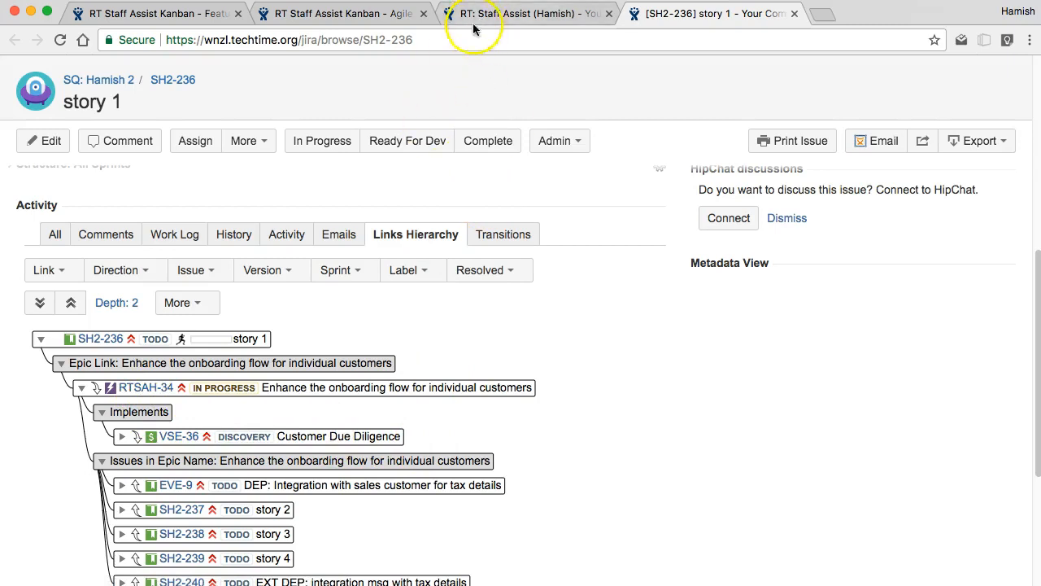
scroll(143, 248, "up", 10)
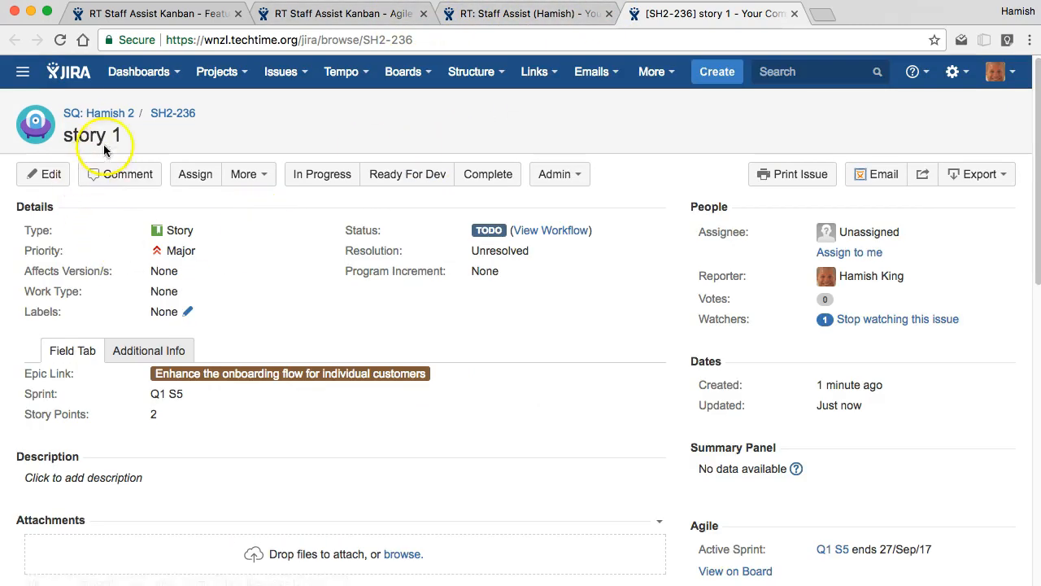
Step: Go from story 1 to its SH2 project's backlog and look through it for the RTSAH-34 stories
left_click(114, 118)
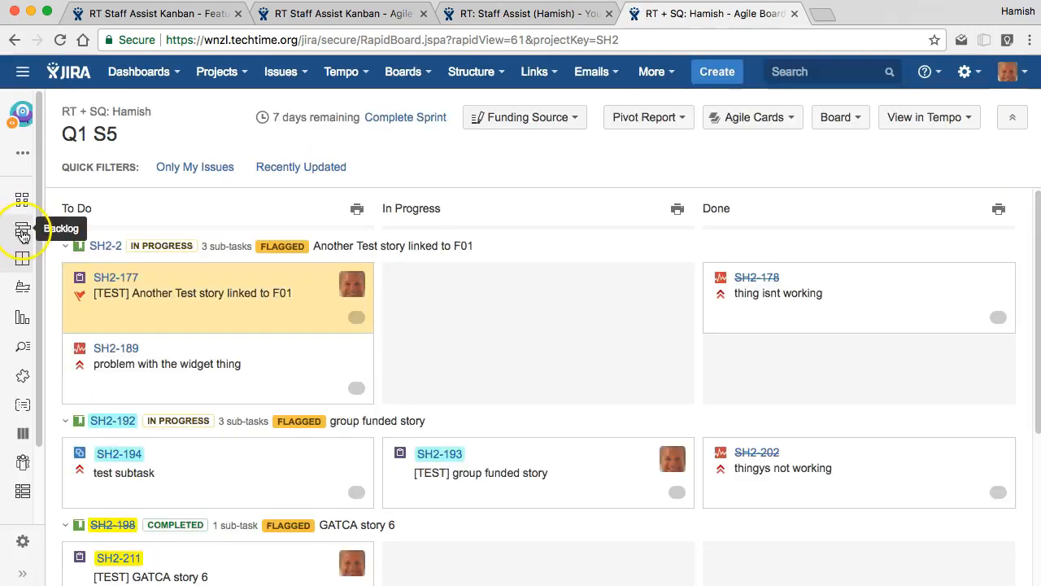
left_click(22, 234)
scroll(227, 431, "down", 10)
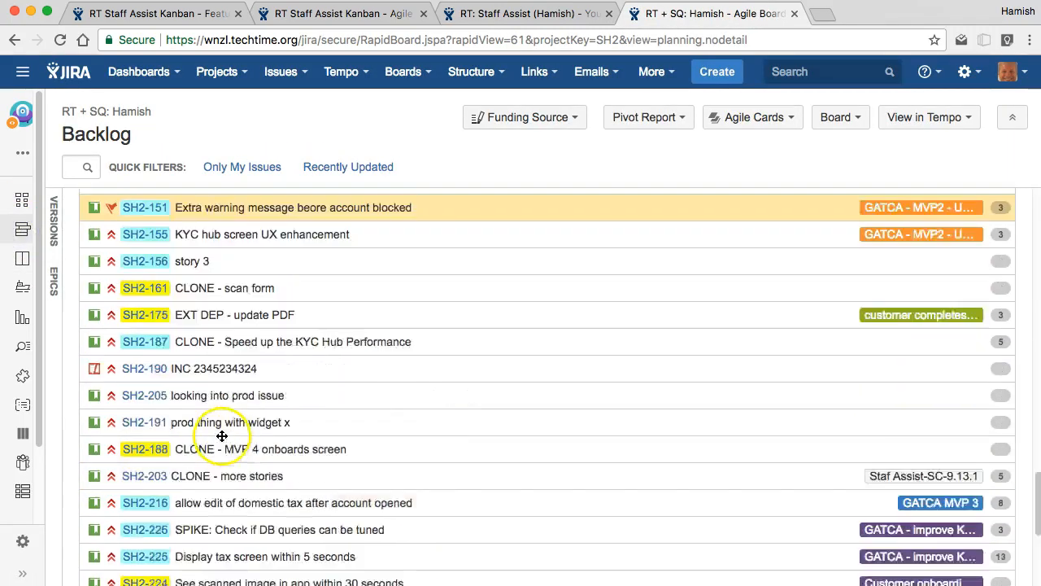
scroll(221, 436, "down", 5)
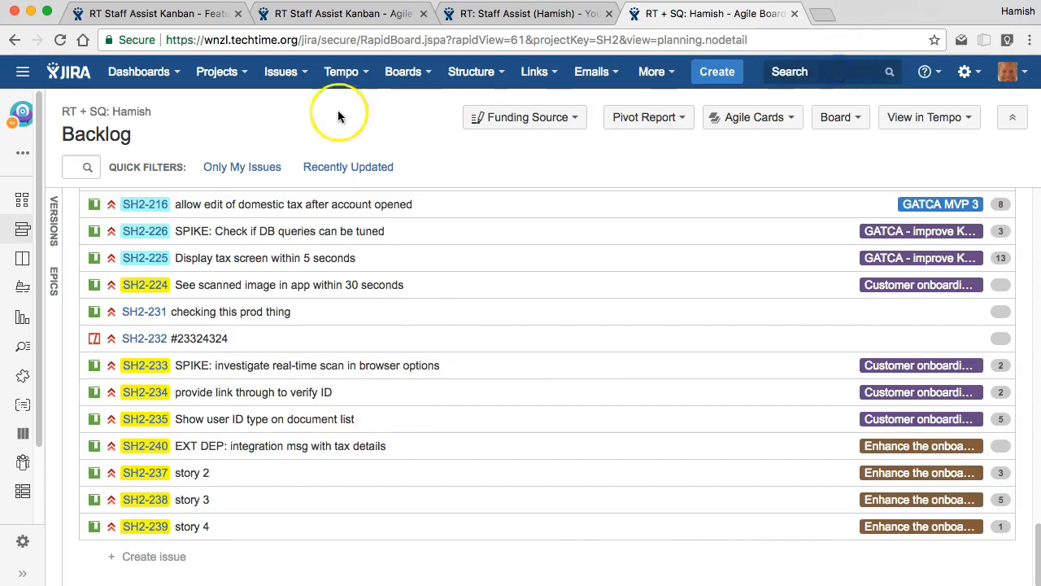
Step: Open the details of dependency story EVE-9 in the SQ: Everest (EVE) project's backlog
left_click(218, 72)
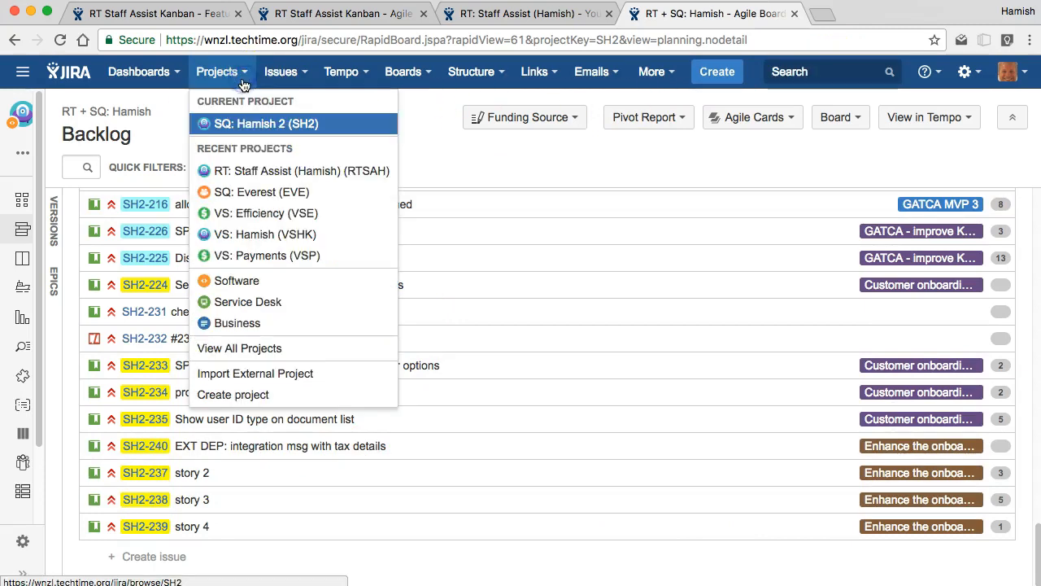
left_click(264, 201)
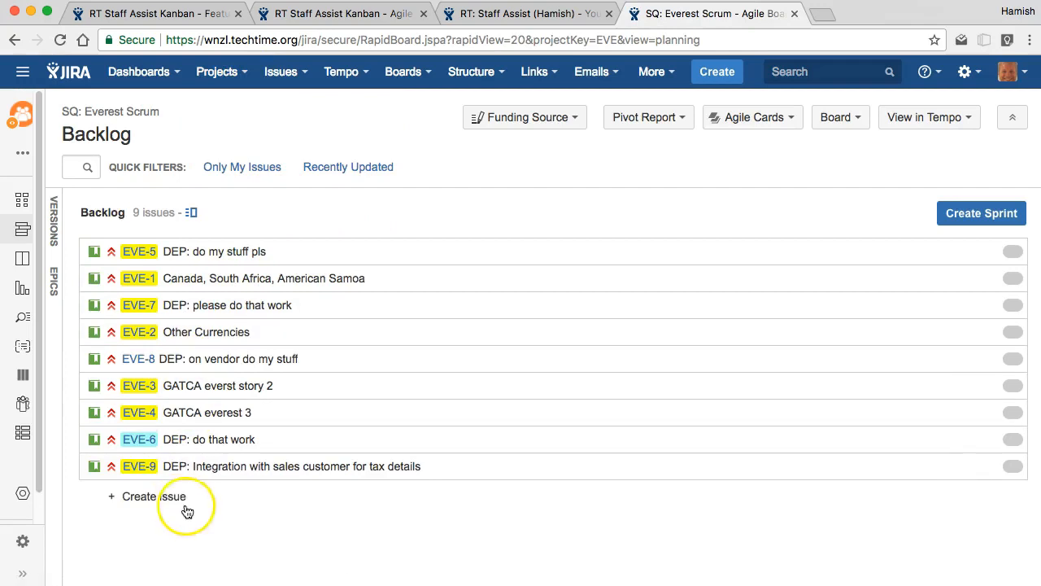
left_click(138, 468)
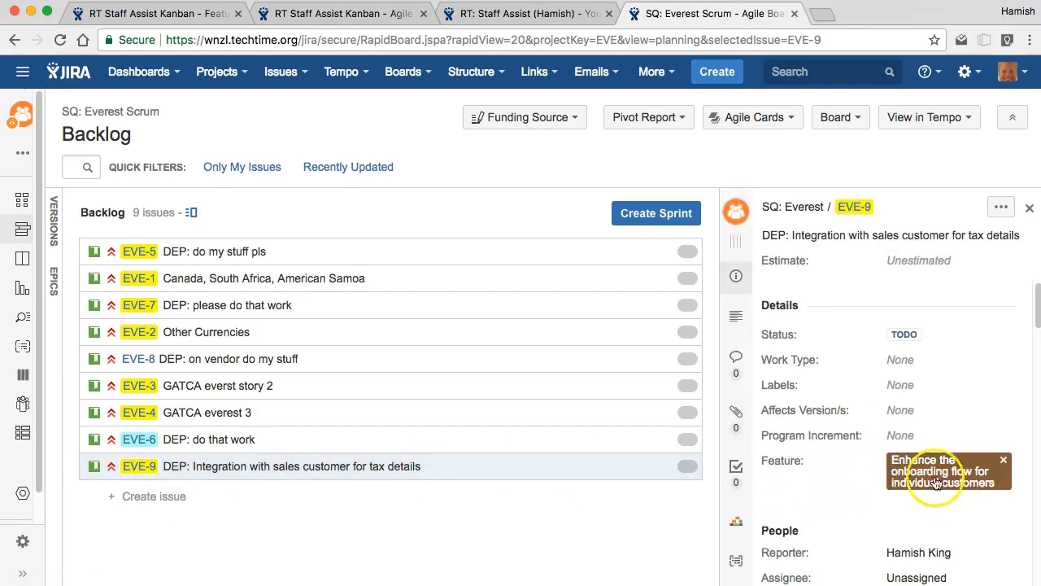
Step: Link EVE-9 with the Implements relation to the external dependency story SH2-240, and view EVE-9's links hierarchy
left_click(1002, 207)
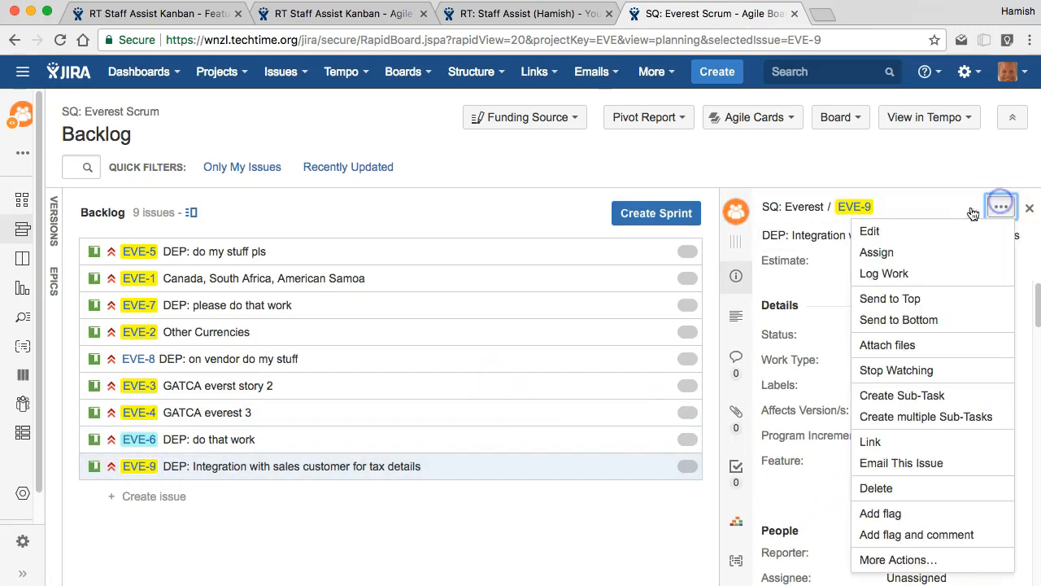
left_click(885, 441)
left_click(507, 247)
type("DE")
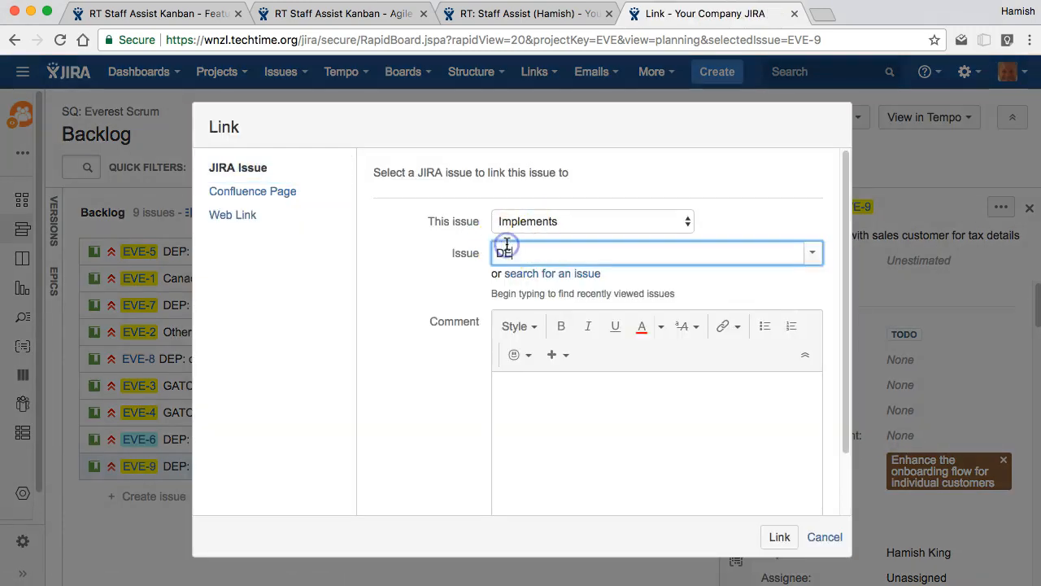
type("P")
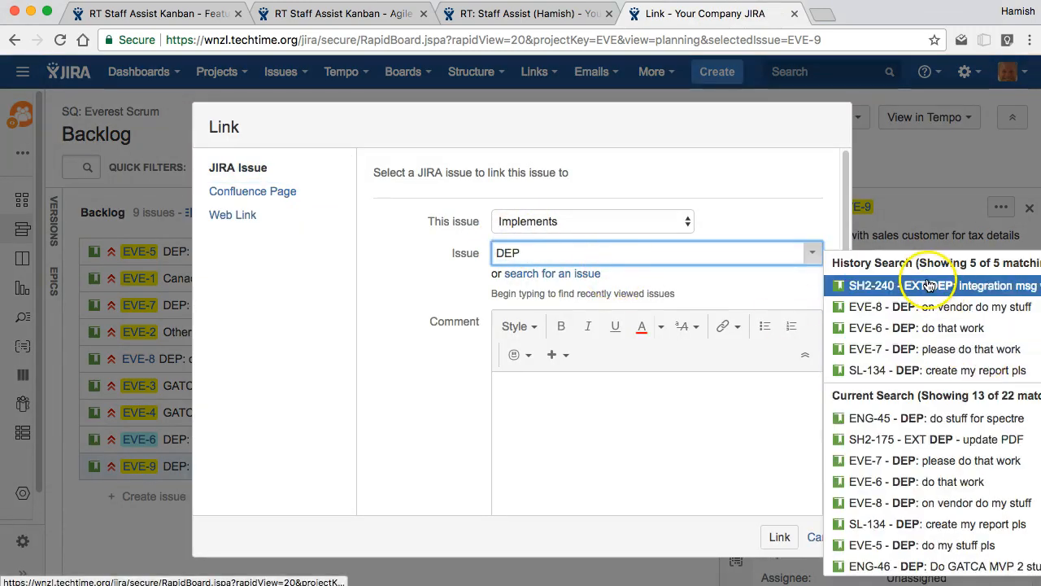
left_click(582, 14)
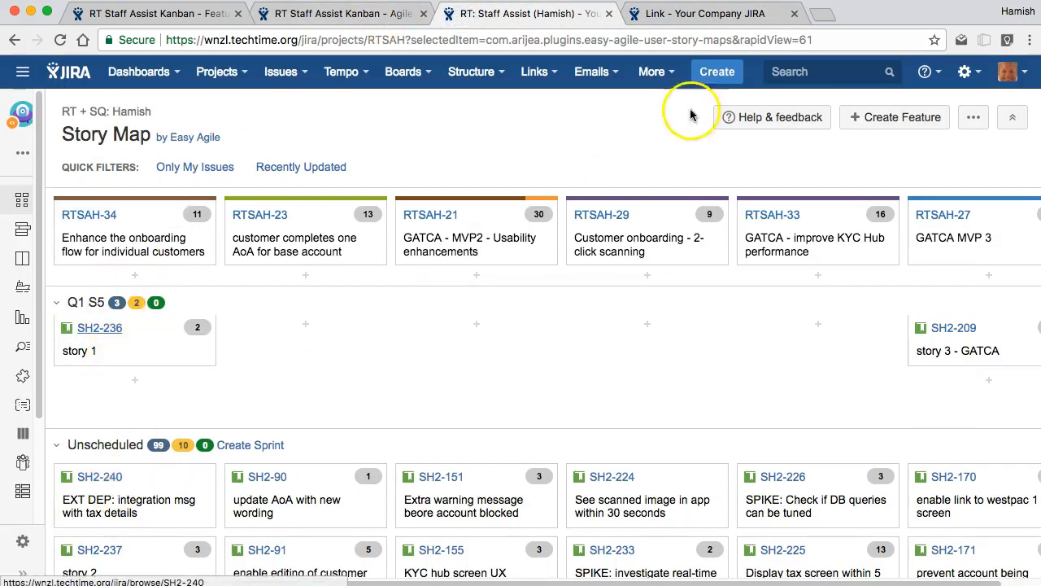
left_click(707, 14)
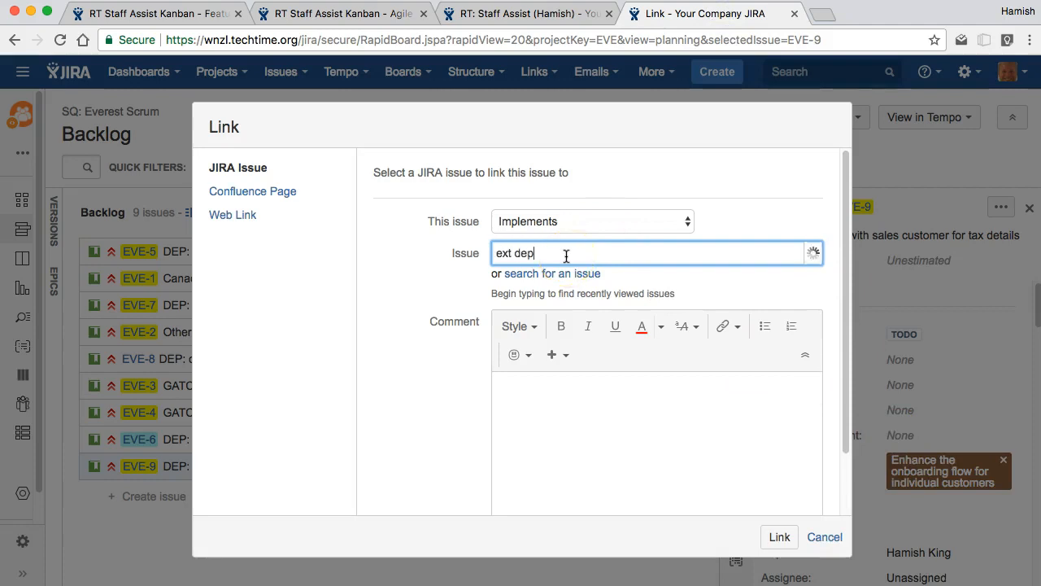
left_click(544, 302)
left_click(780, 537)
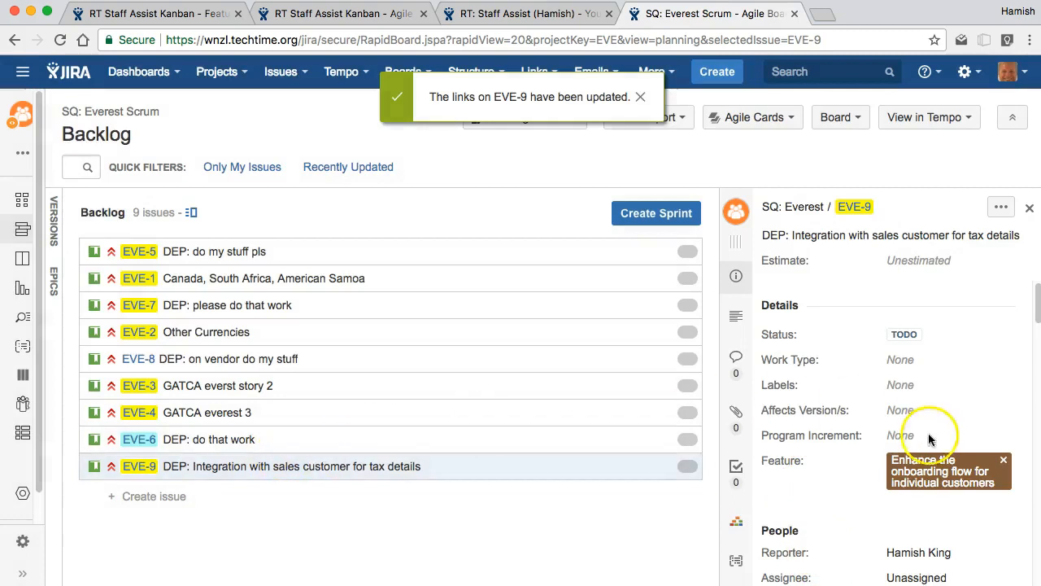
scroll(934, 456, "down", 10)
scroll(931, 461, "down", 10)
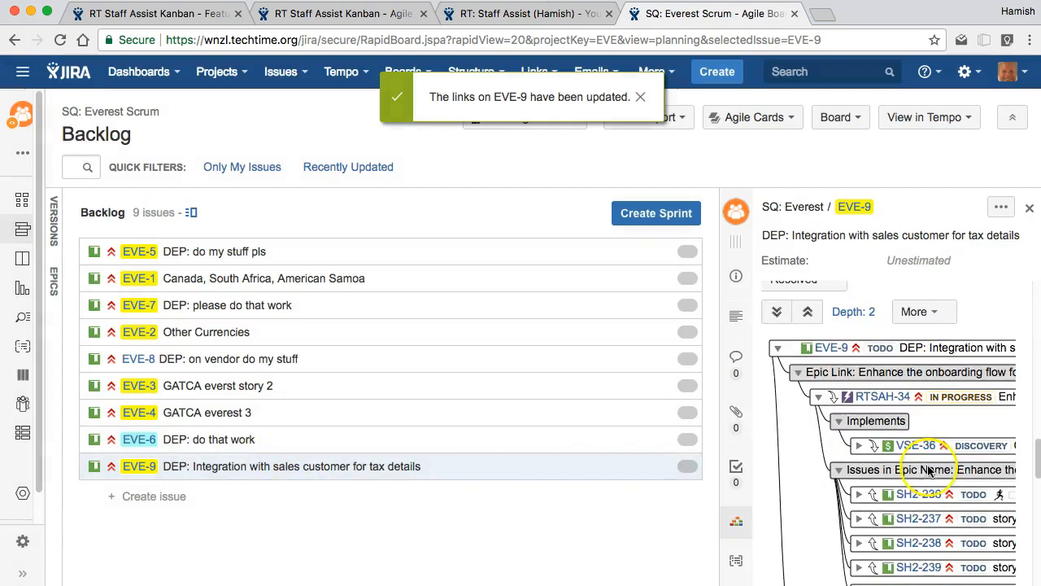